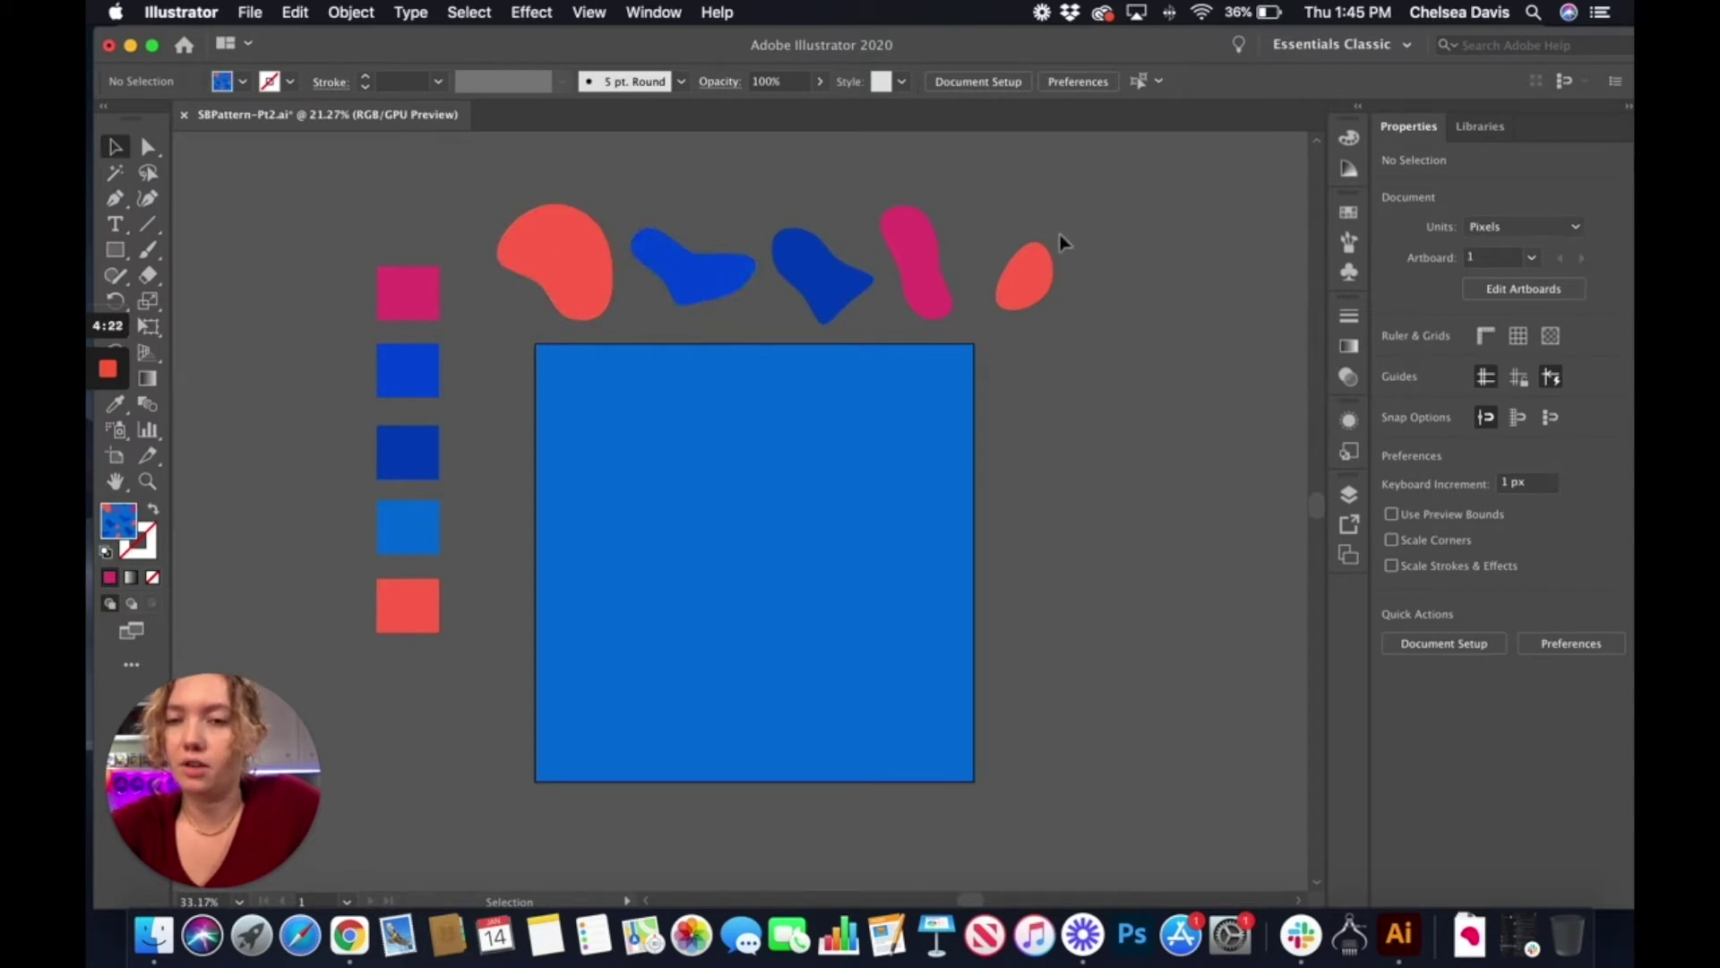
Place a copy of each of the five blob shapes above the artboard onto the blue square, spread around it.
drag(539, 242, 620, 405)
drag(697, 304, 890, 464)
drag(826, 309, 618, 724)
drag(921, 276, 850, 581)
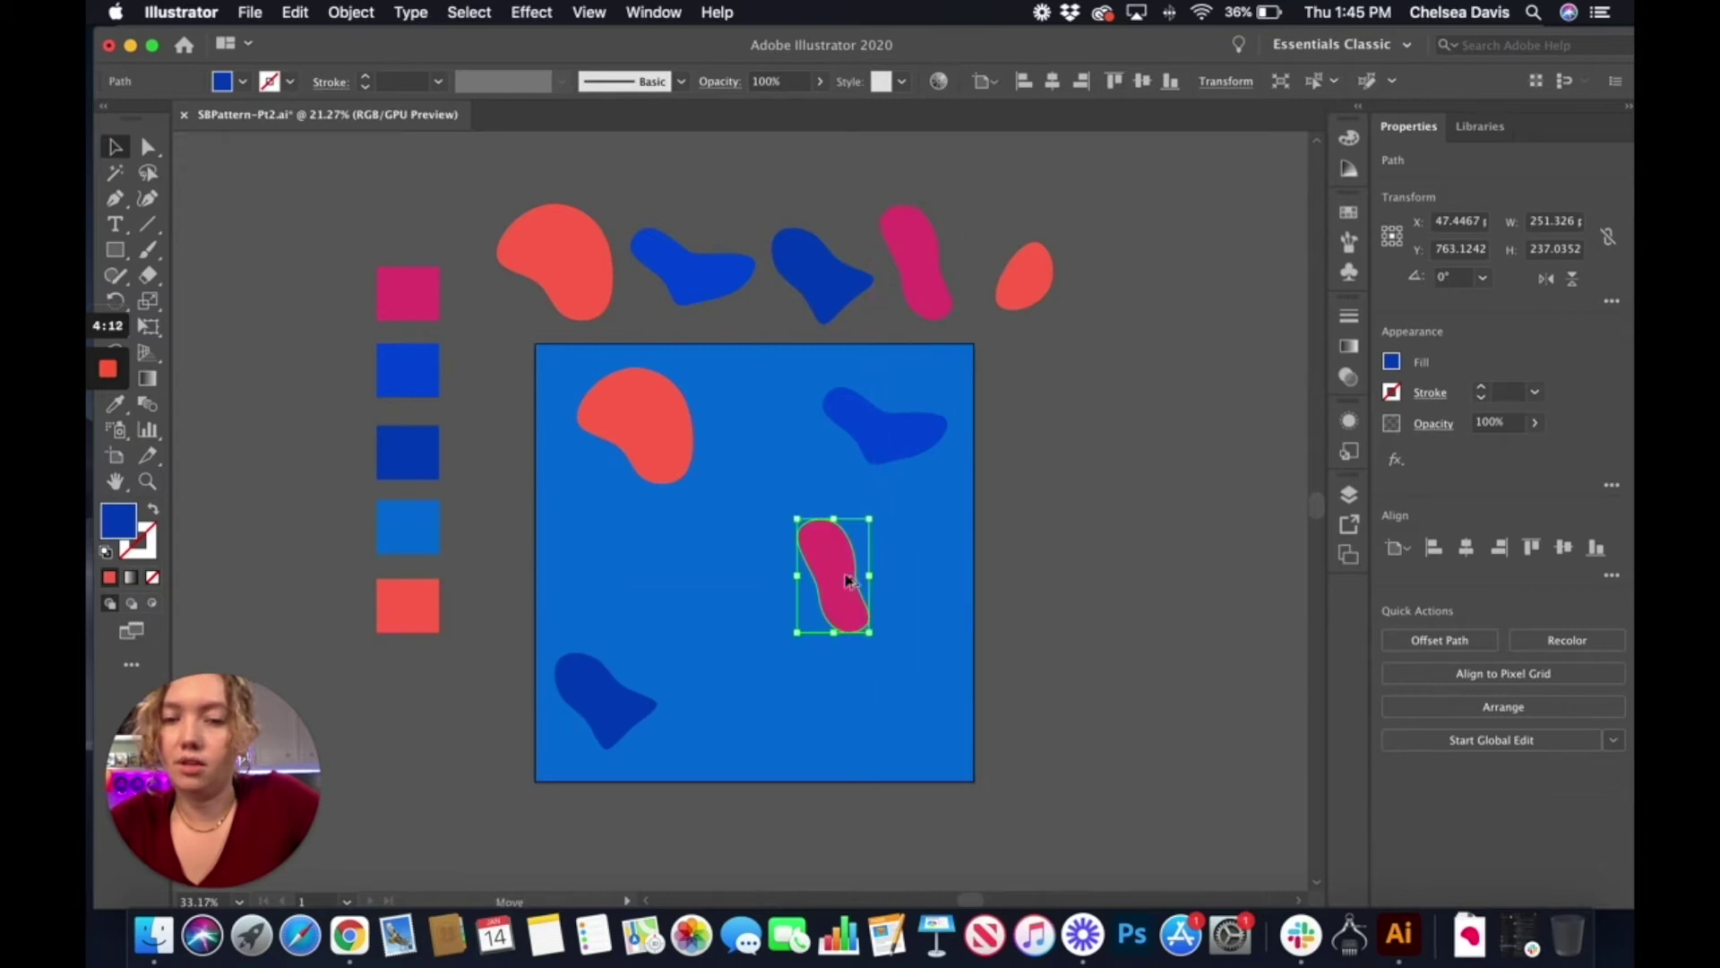
drag(1025, 277, 629, 584)
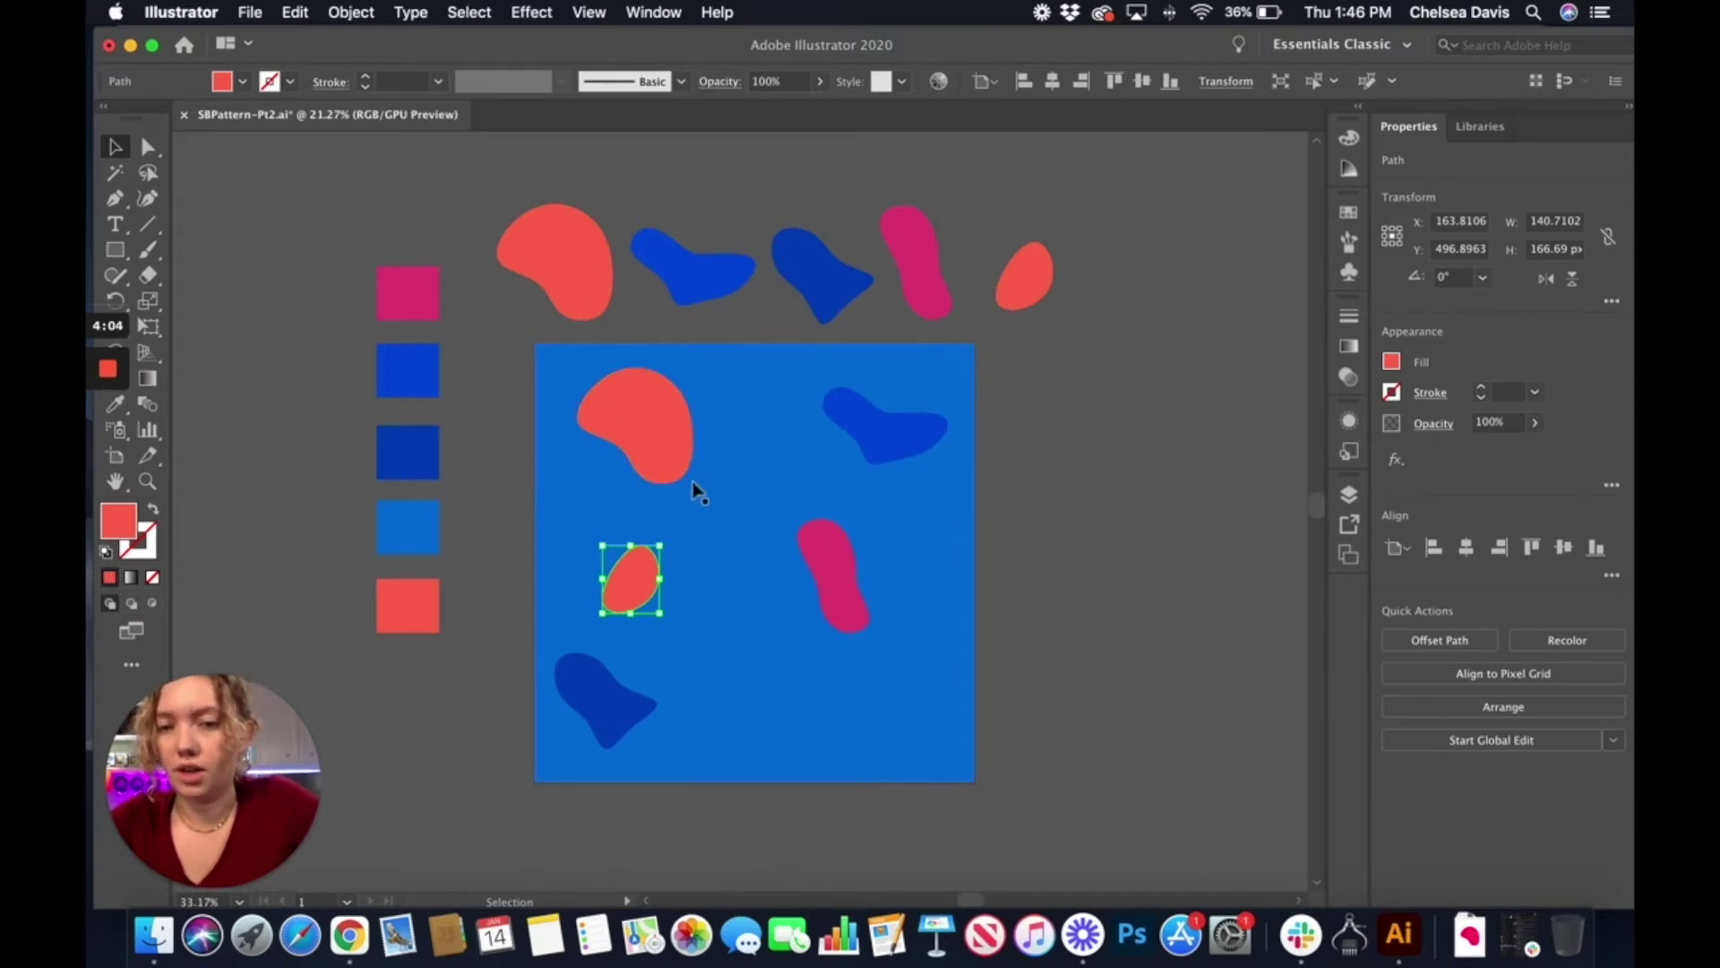
Shift the small coral shape down towards the dark blue one and the magenta shape slightly up and left within the blue square.
drag(640, 583, 648, 616)
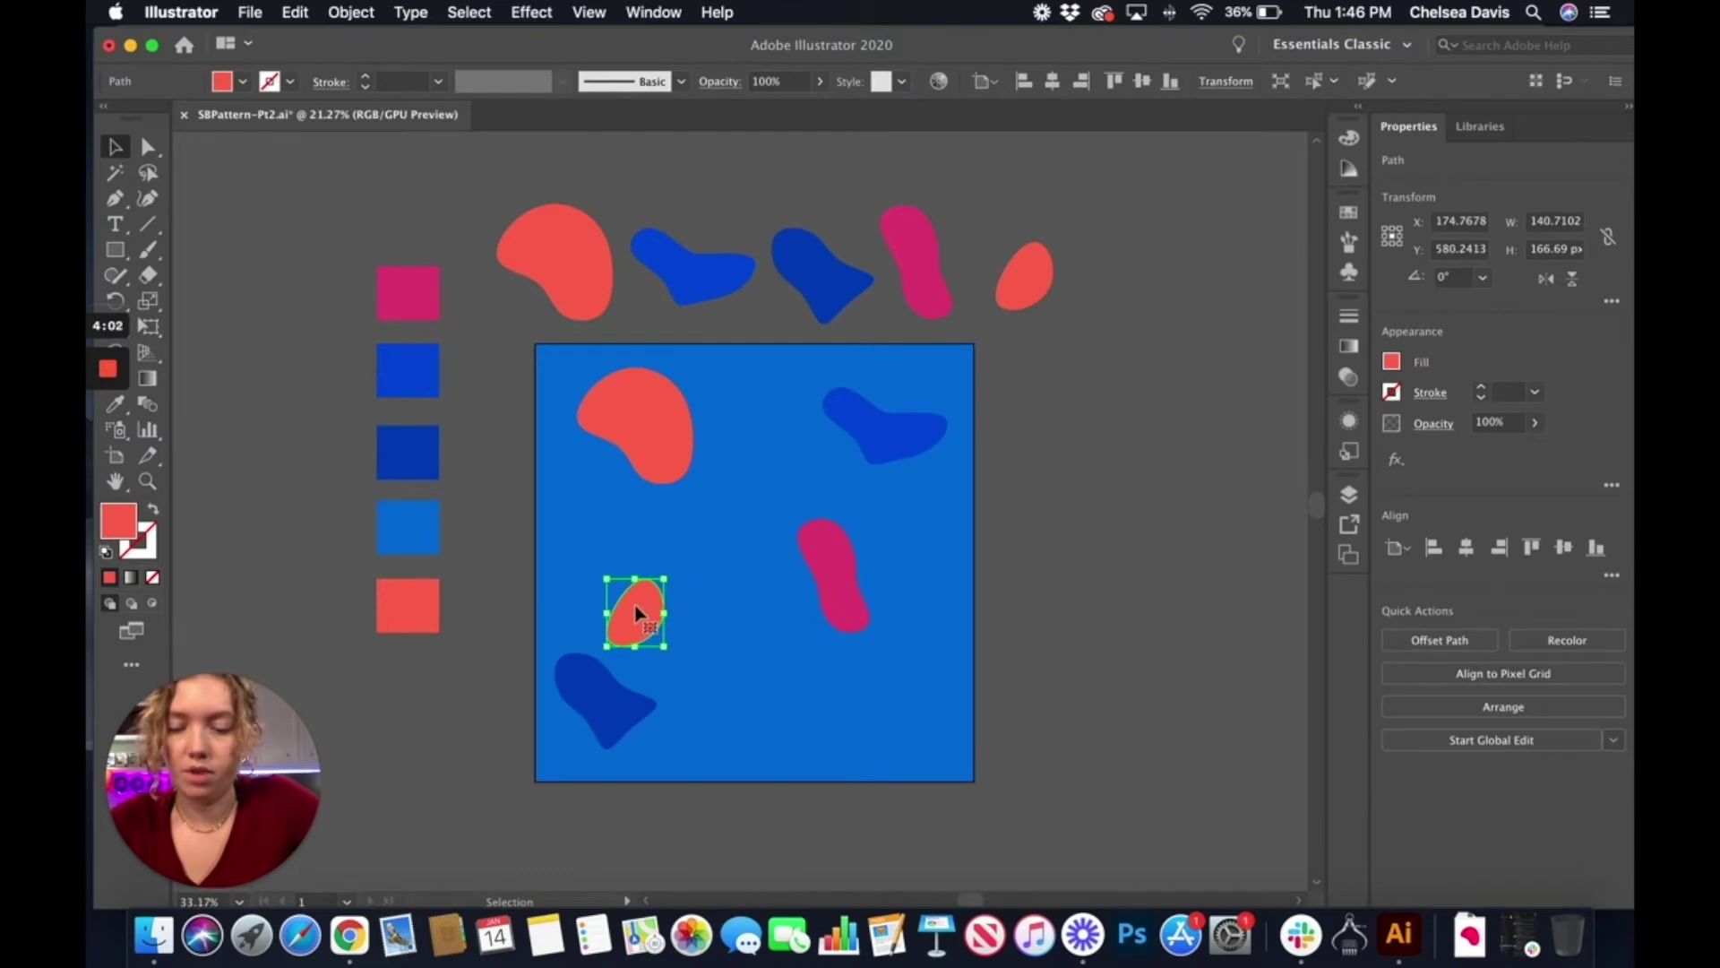
mouse_move(839, 564)
mouse_down()
mouse_move(844, 514)
mouse_move(843, 531)
mouse_up()
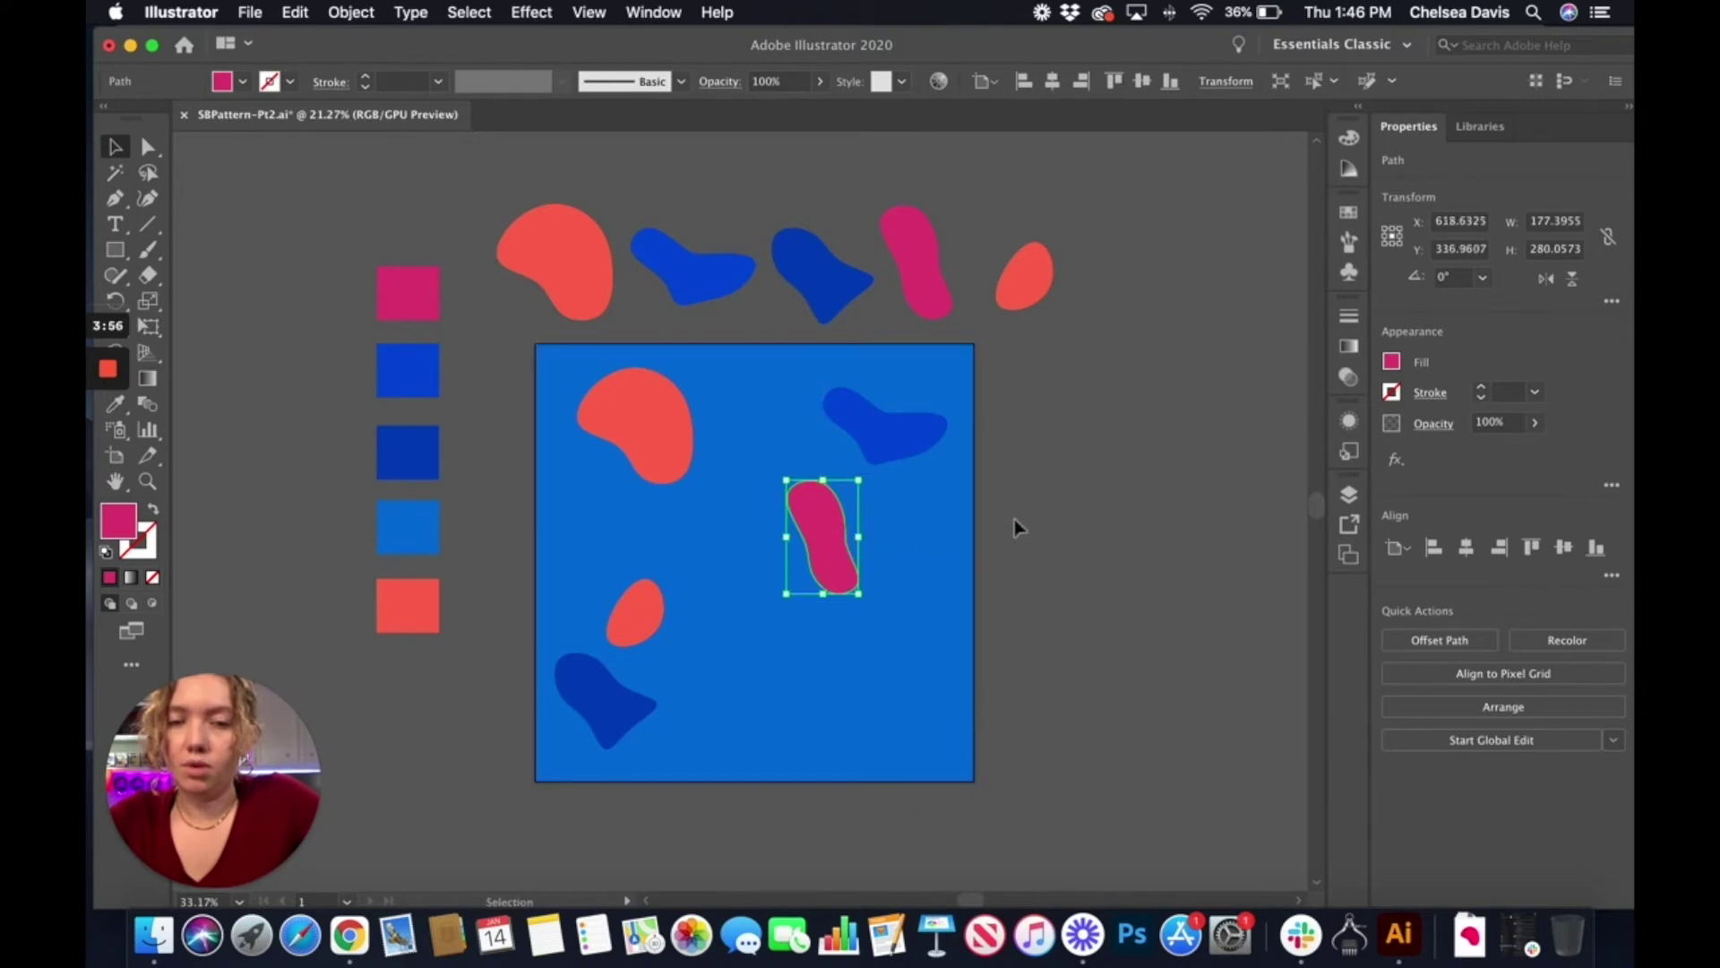
click(1048, 524)
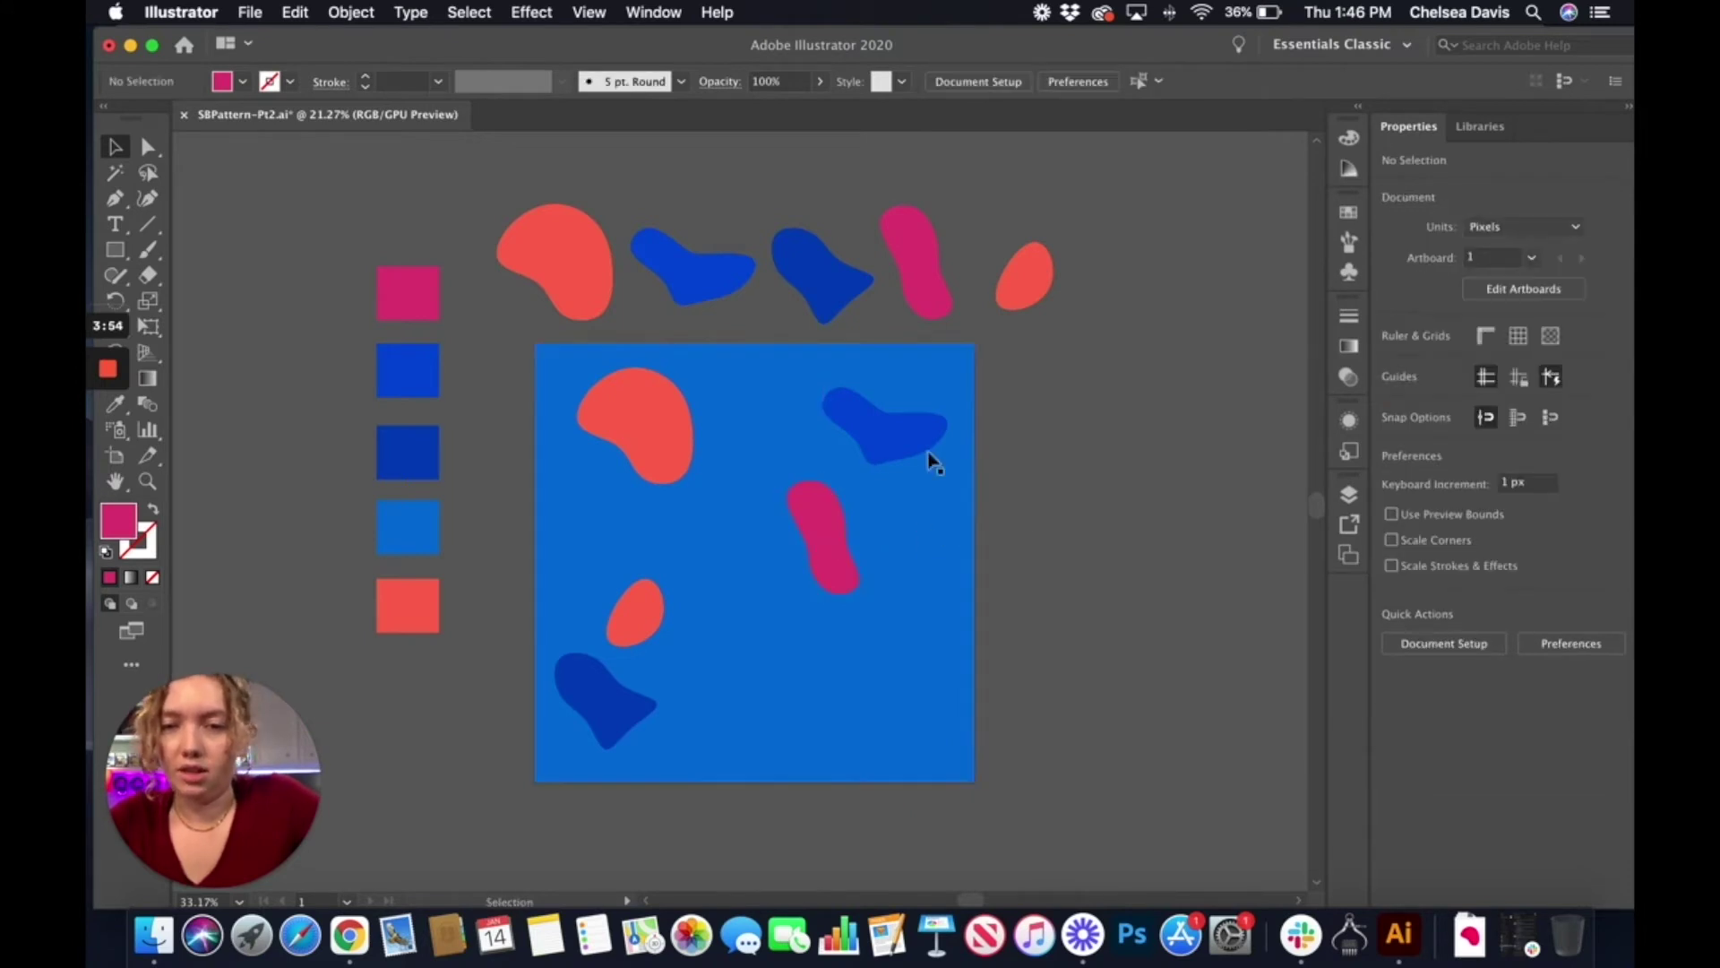
Group the blue background square with the five shapes placed on it.
click(763, 399)
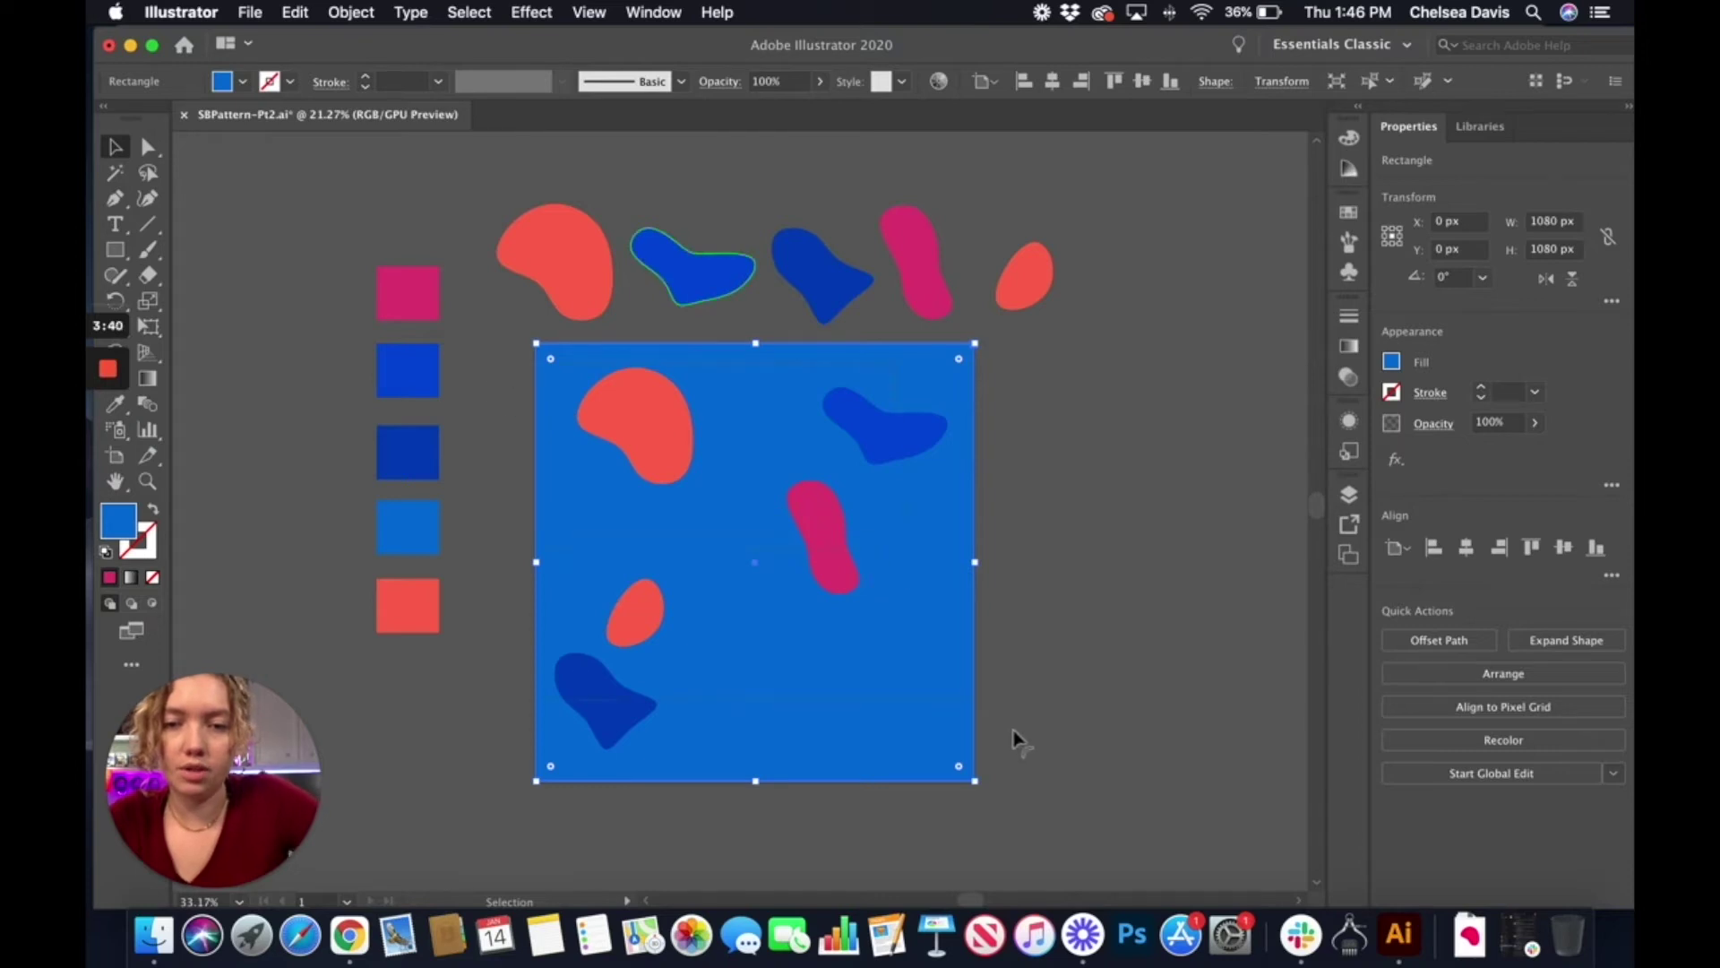
click(1046, 741)
click(543, 391)
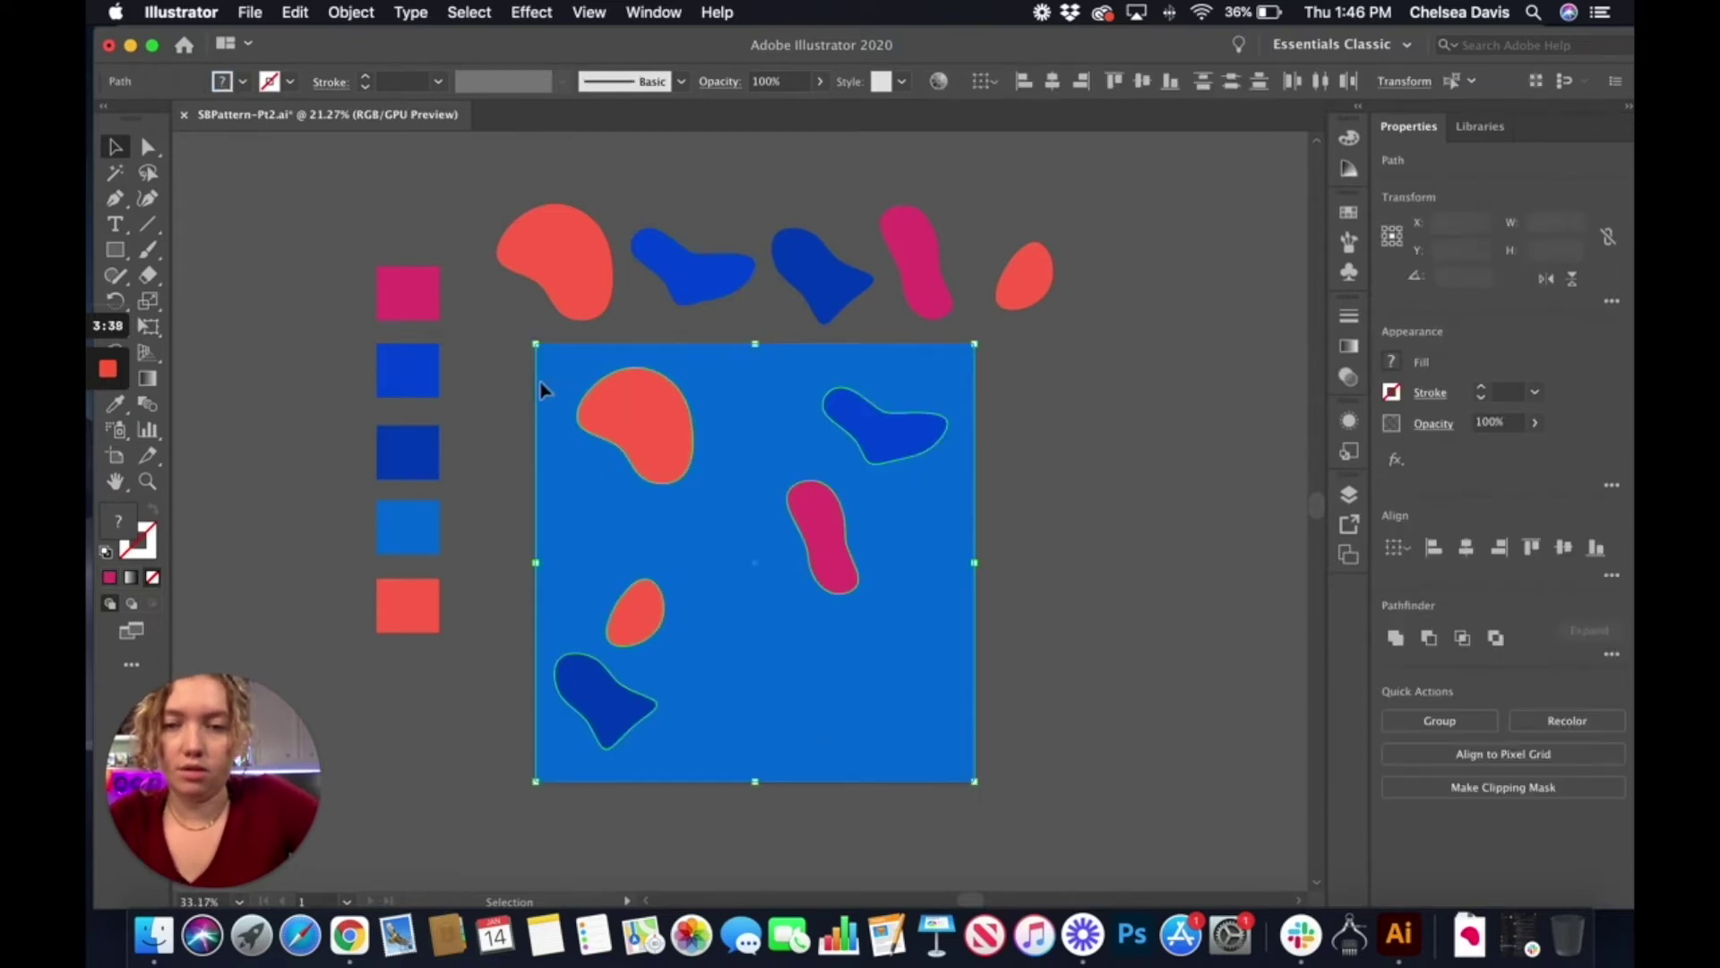
click(349, 12)
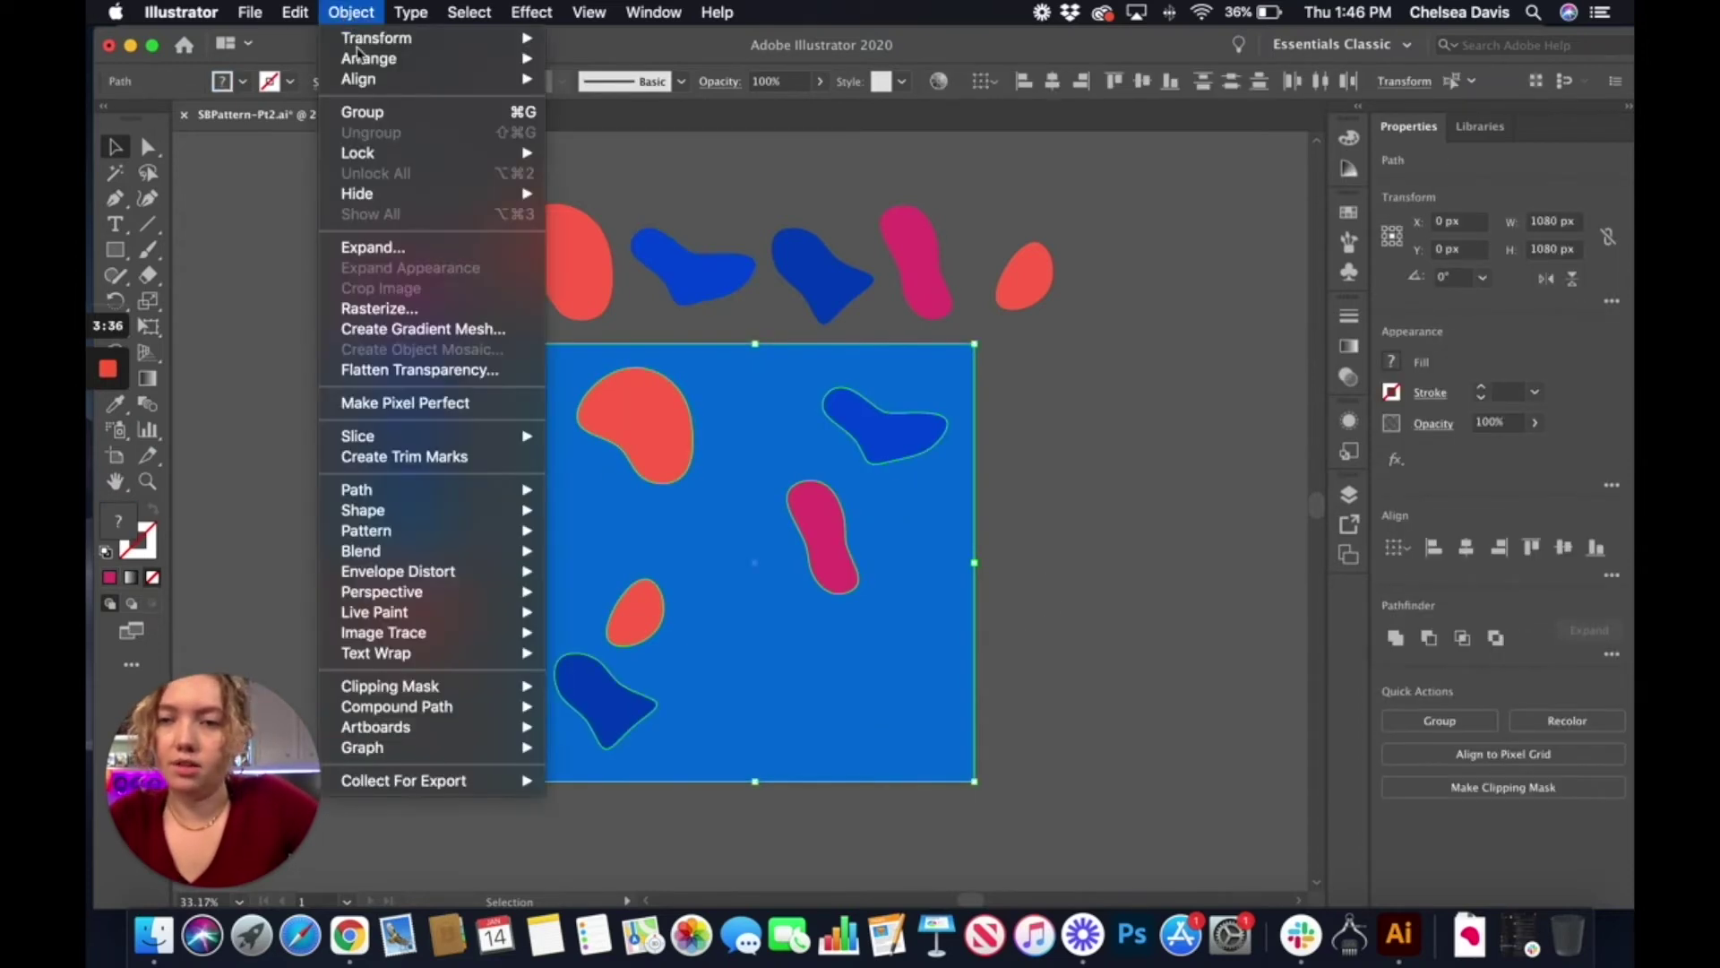
click(367, 114)
click(1071, 524)
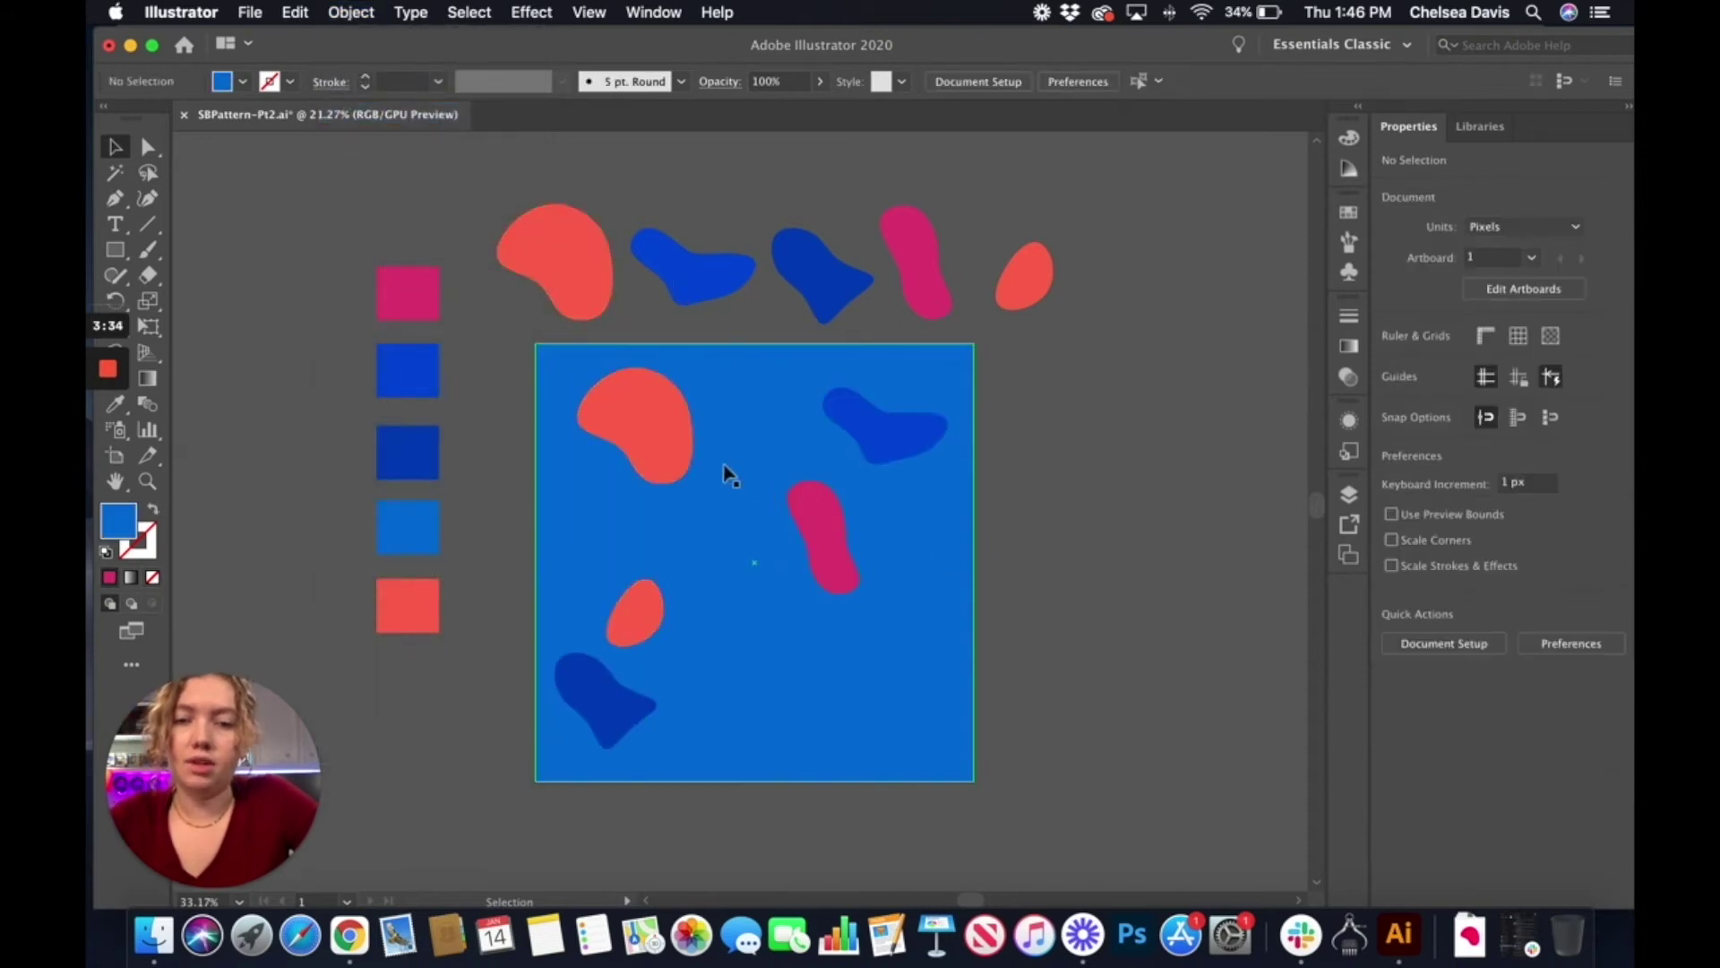
Make a pattern from the grouped square and shapes, and acknowledge the new-swatch notice.
click(675, 454)
click(349, 13)
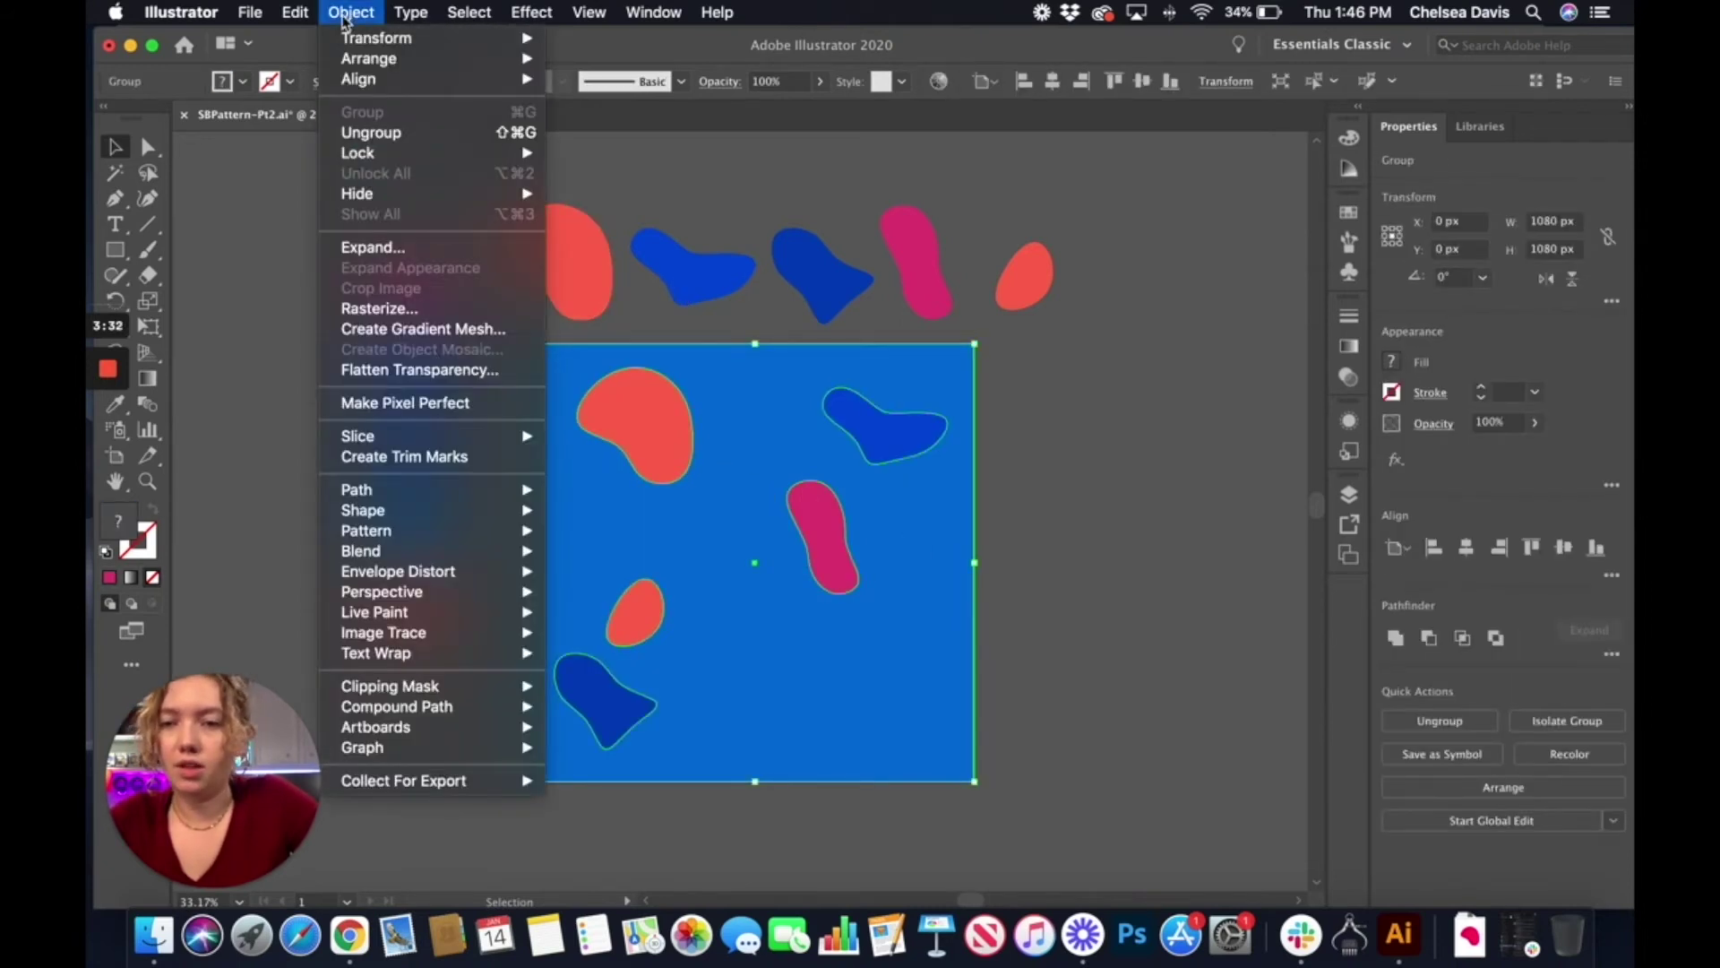
mouse_move(492, 536)
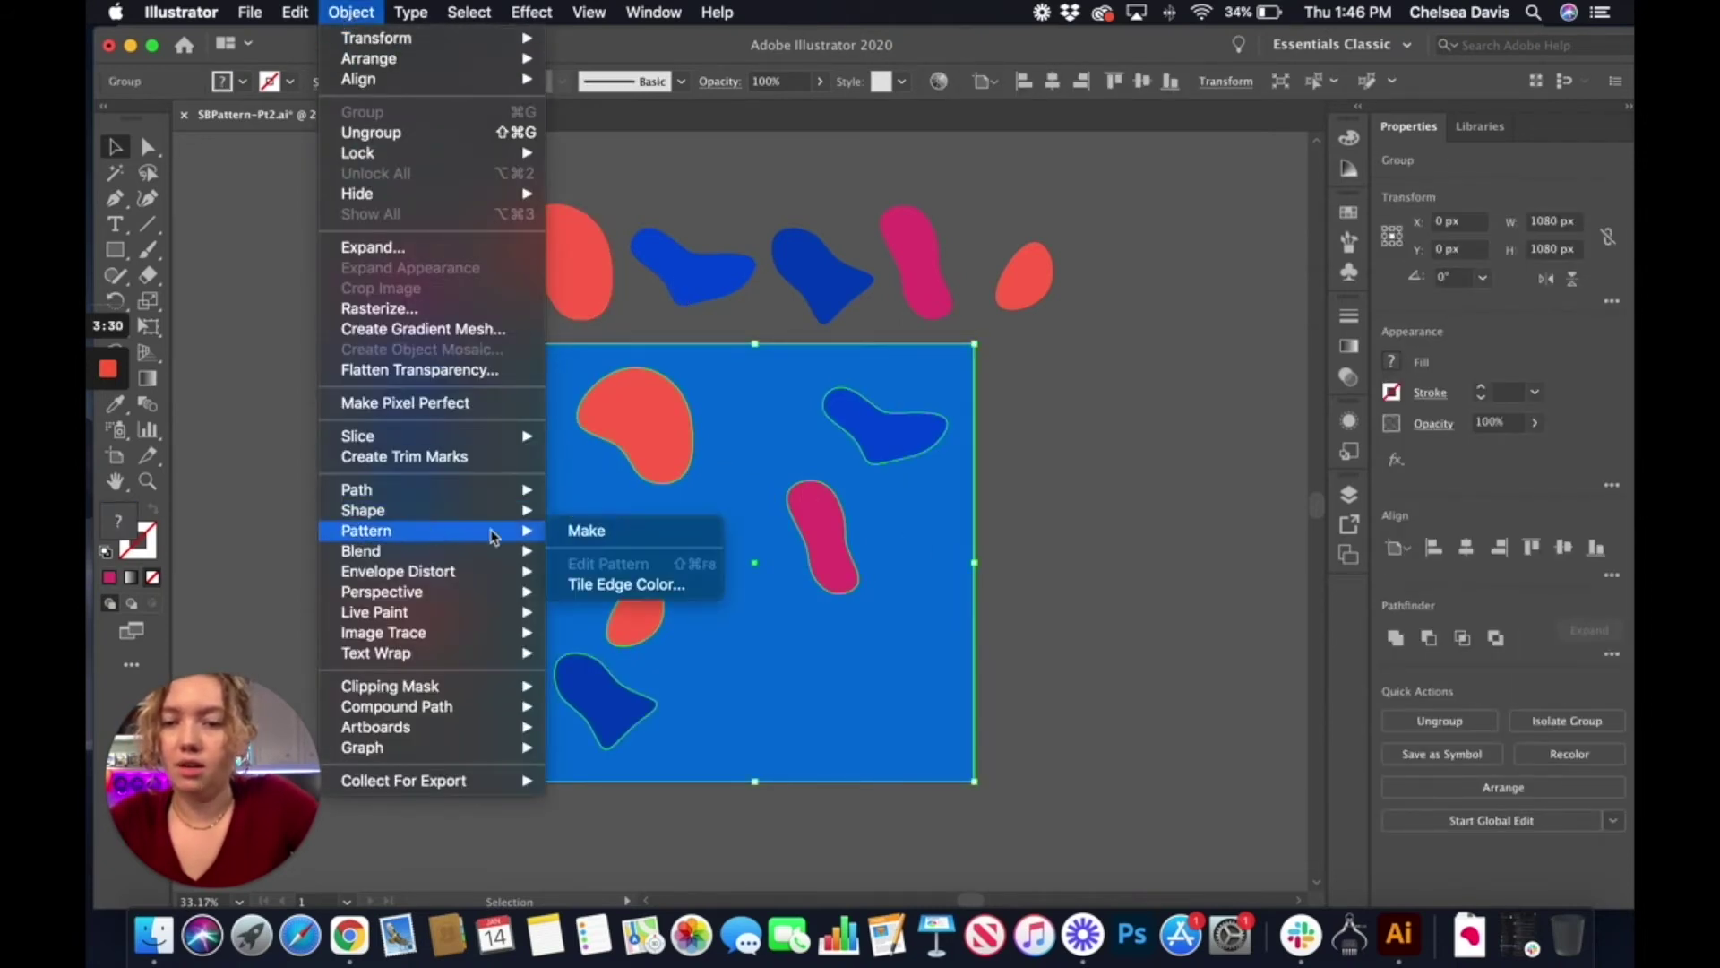
click(578, 533)
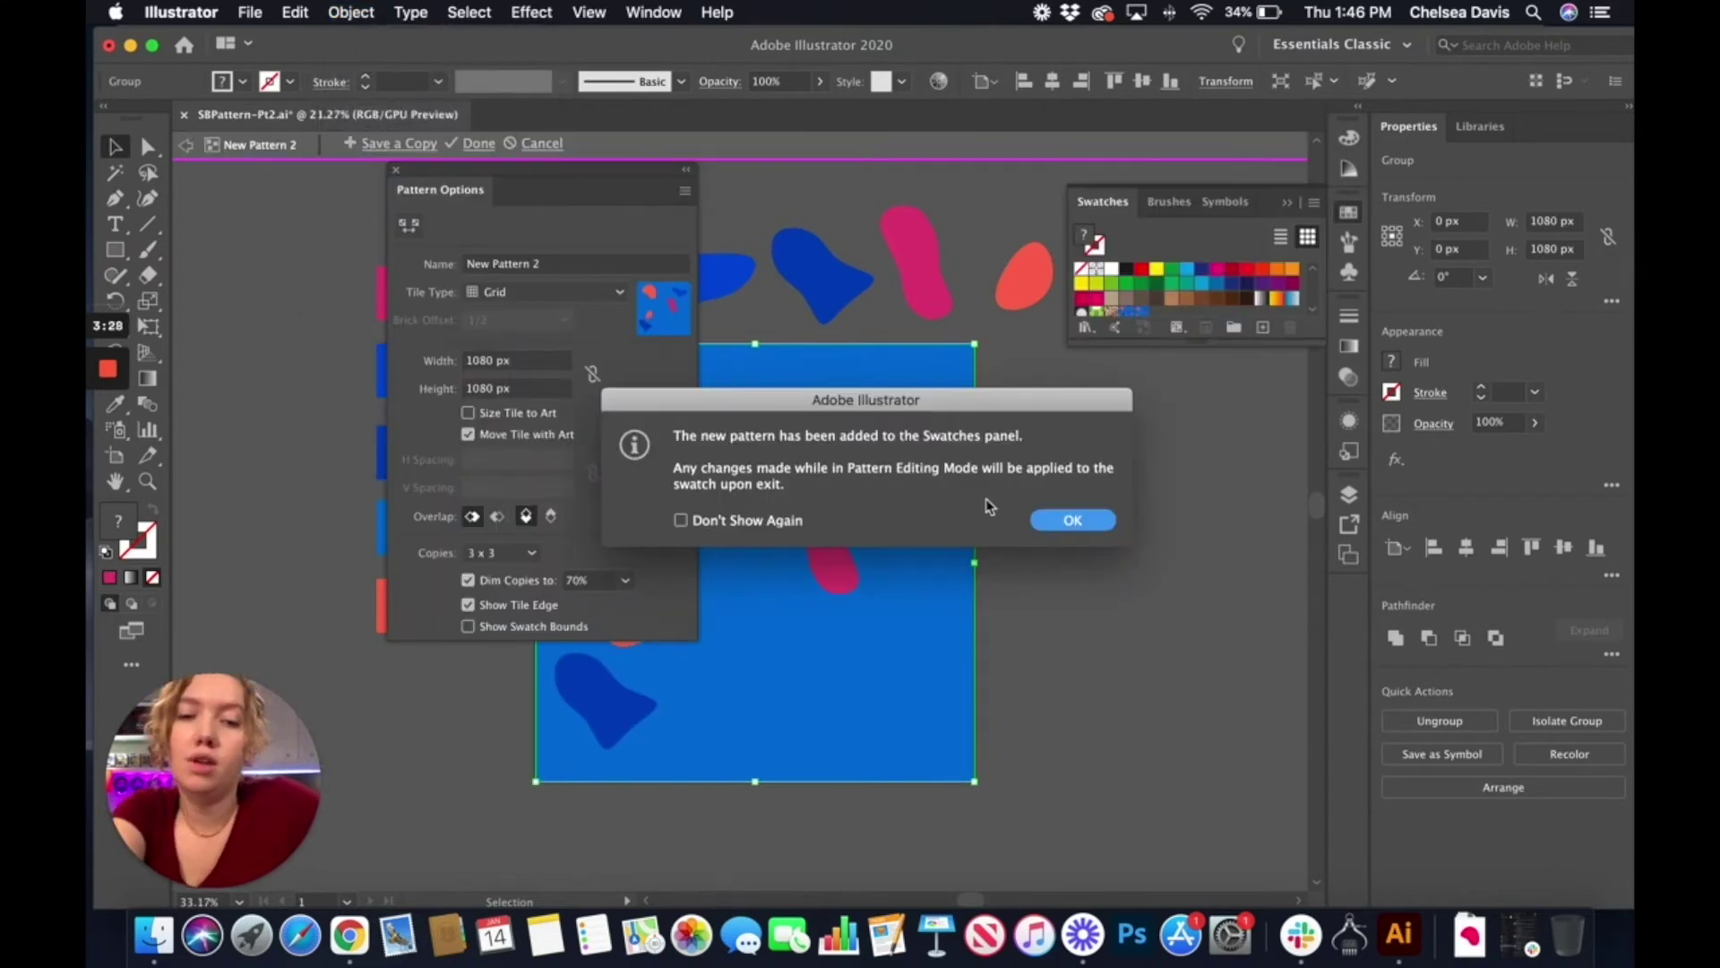
click(1072, 520)
Move the Pattern Options panel clear of the tile and review the available copies layouts, keeping 3 x 3.
drag(566, 179, 402, 183)
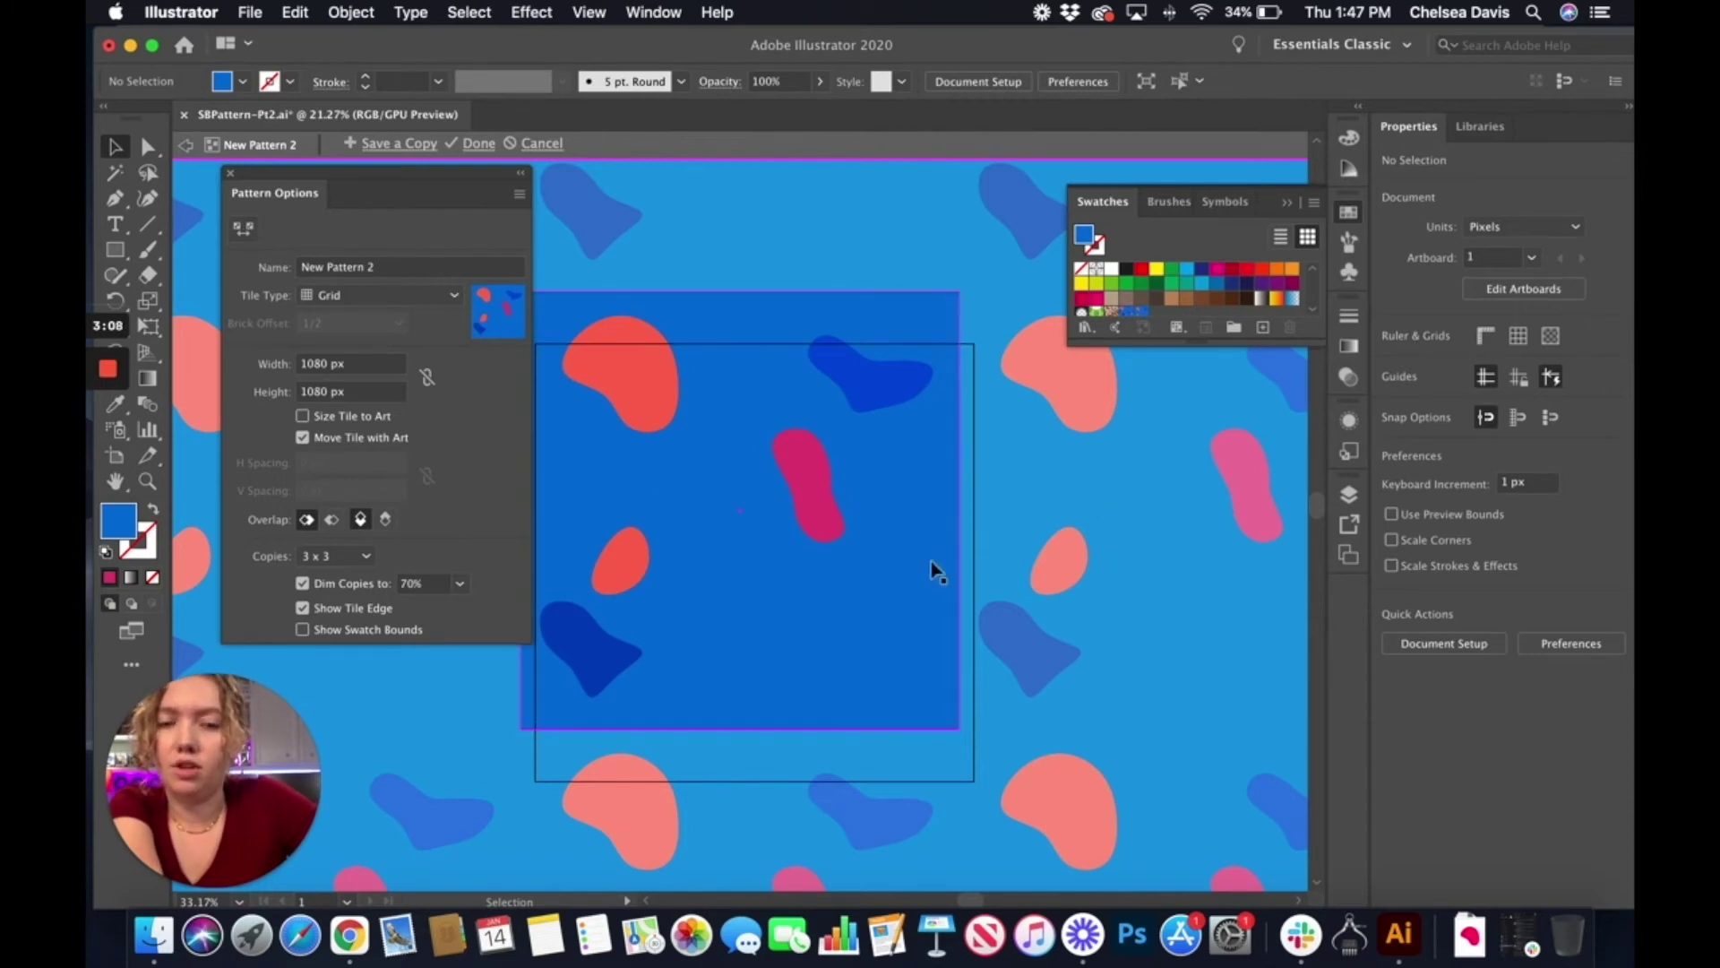
click(368, 557)
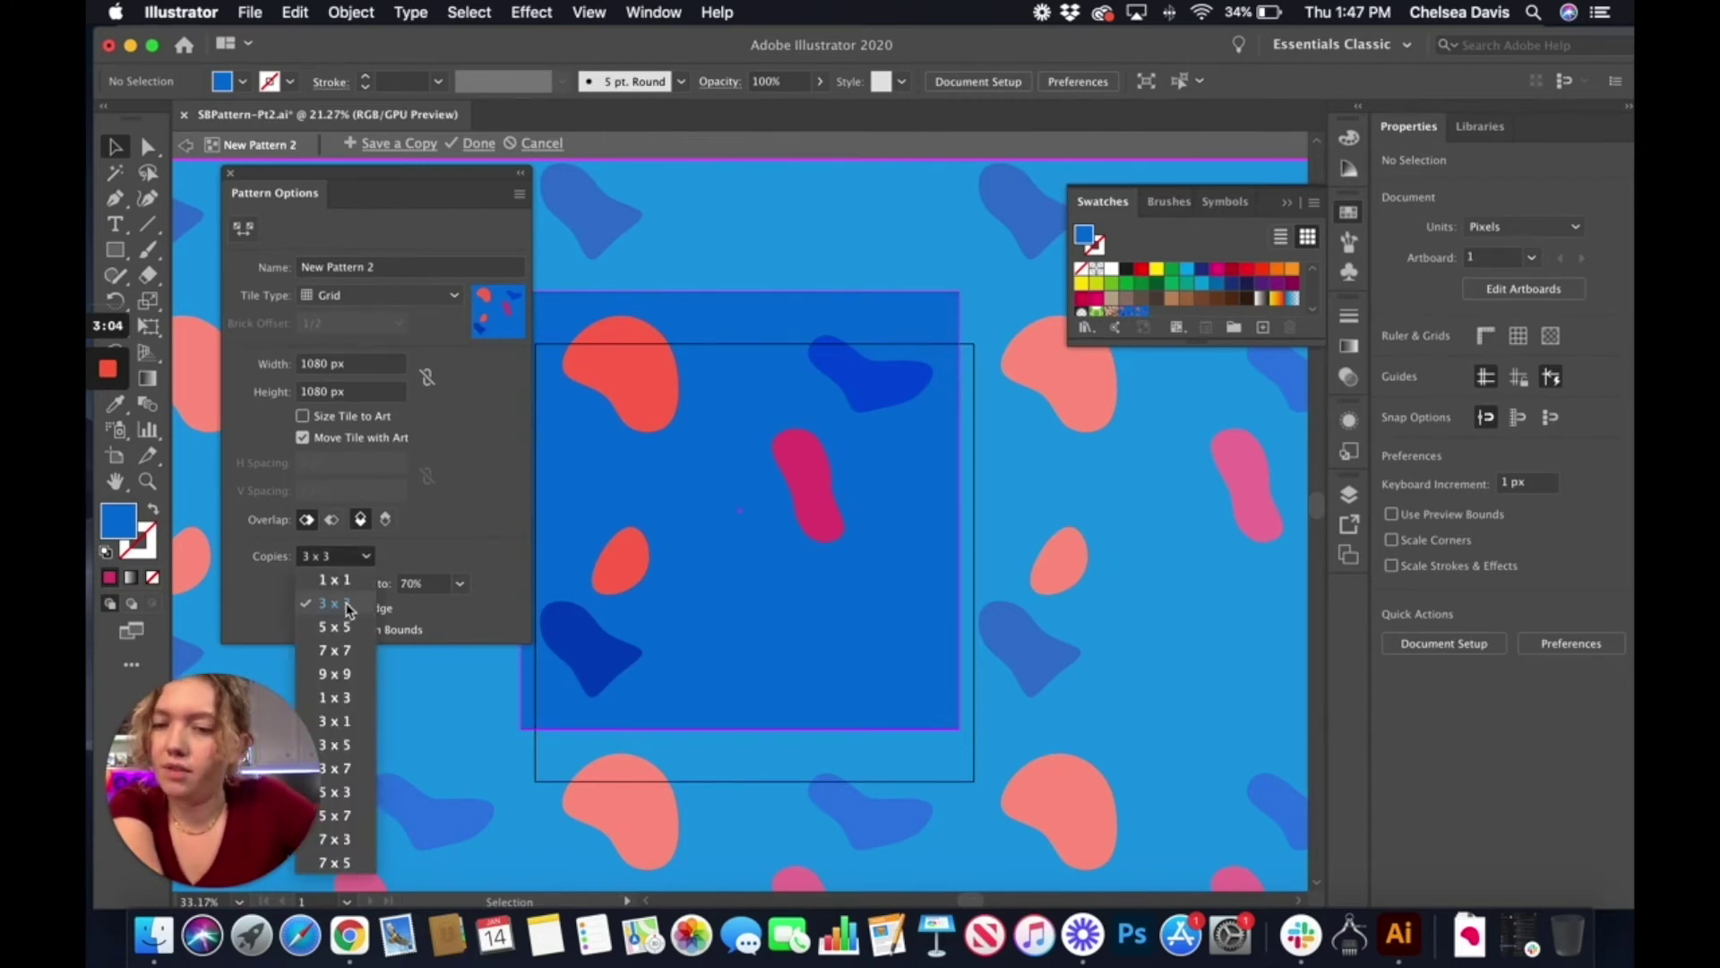
click(482, 508)
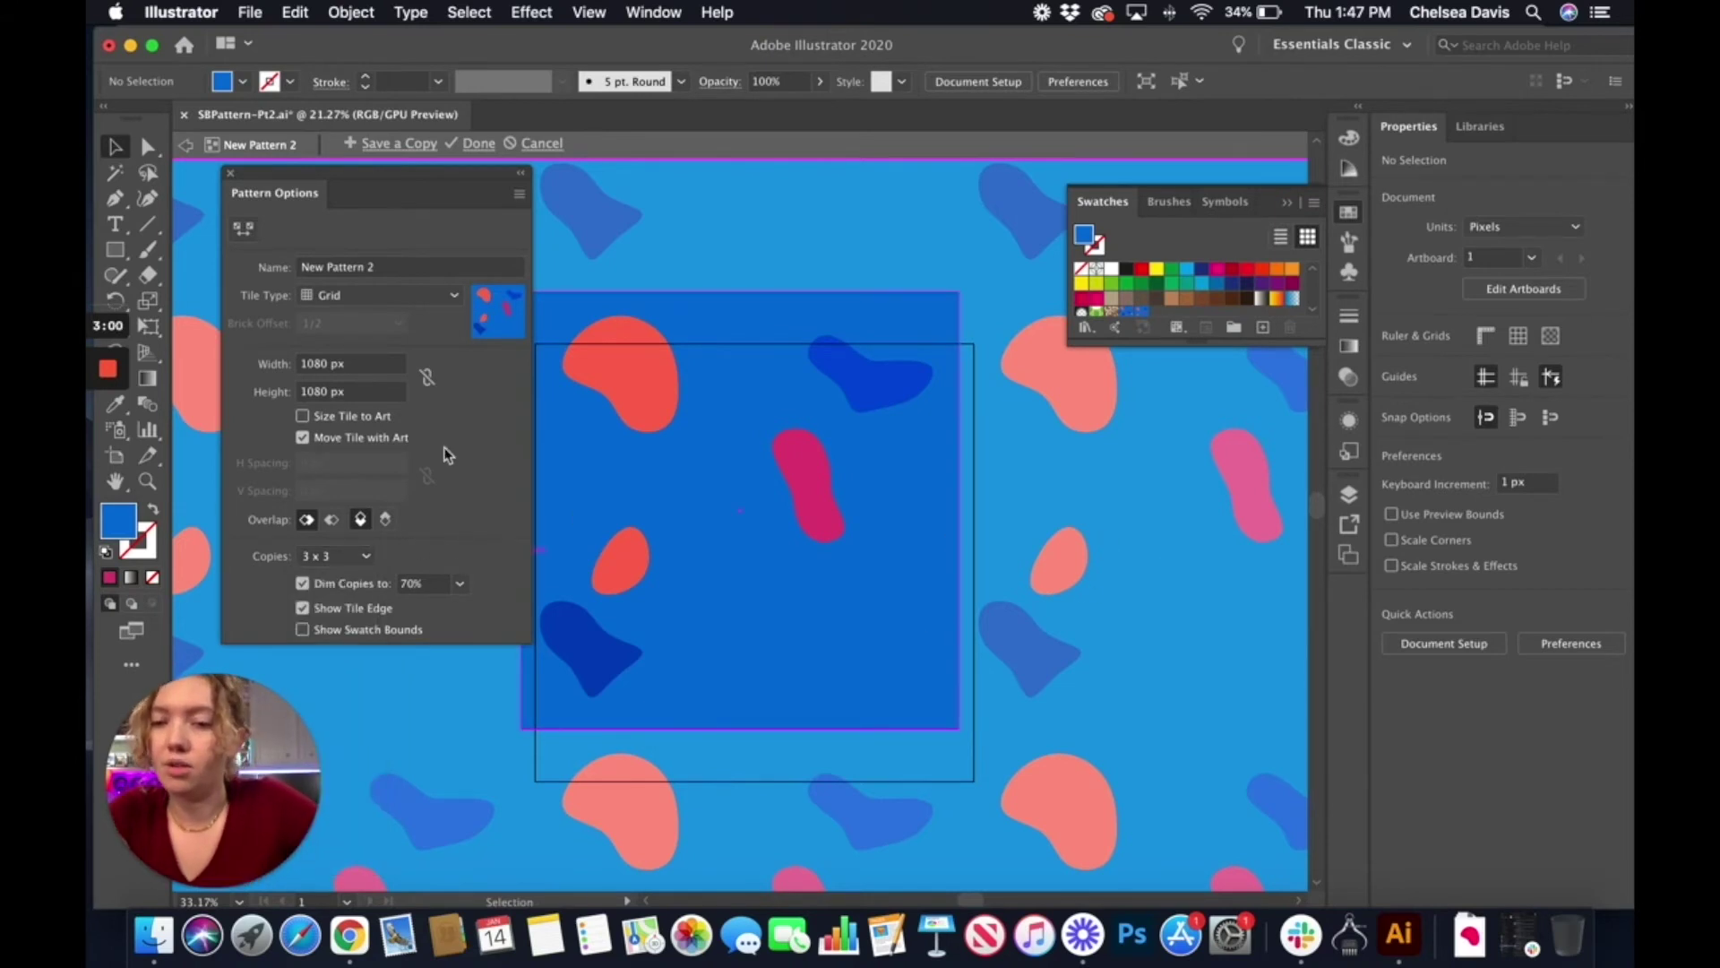
drag(405, 174, 333, 185)
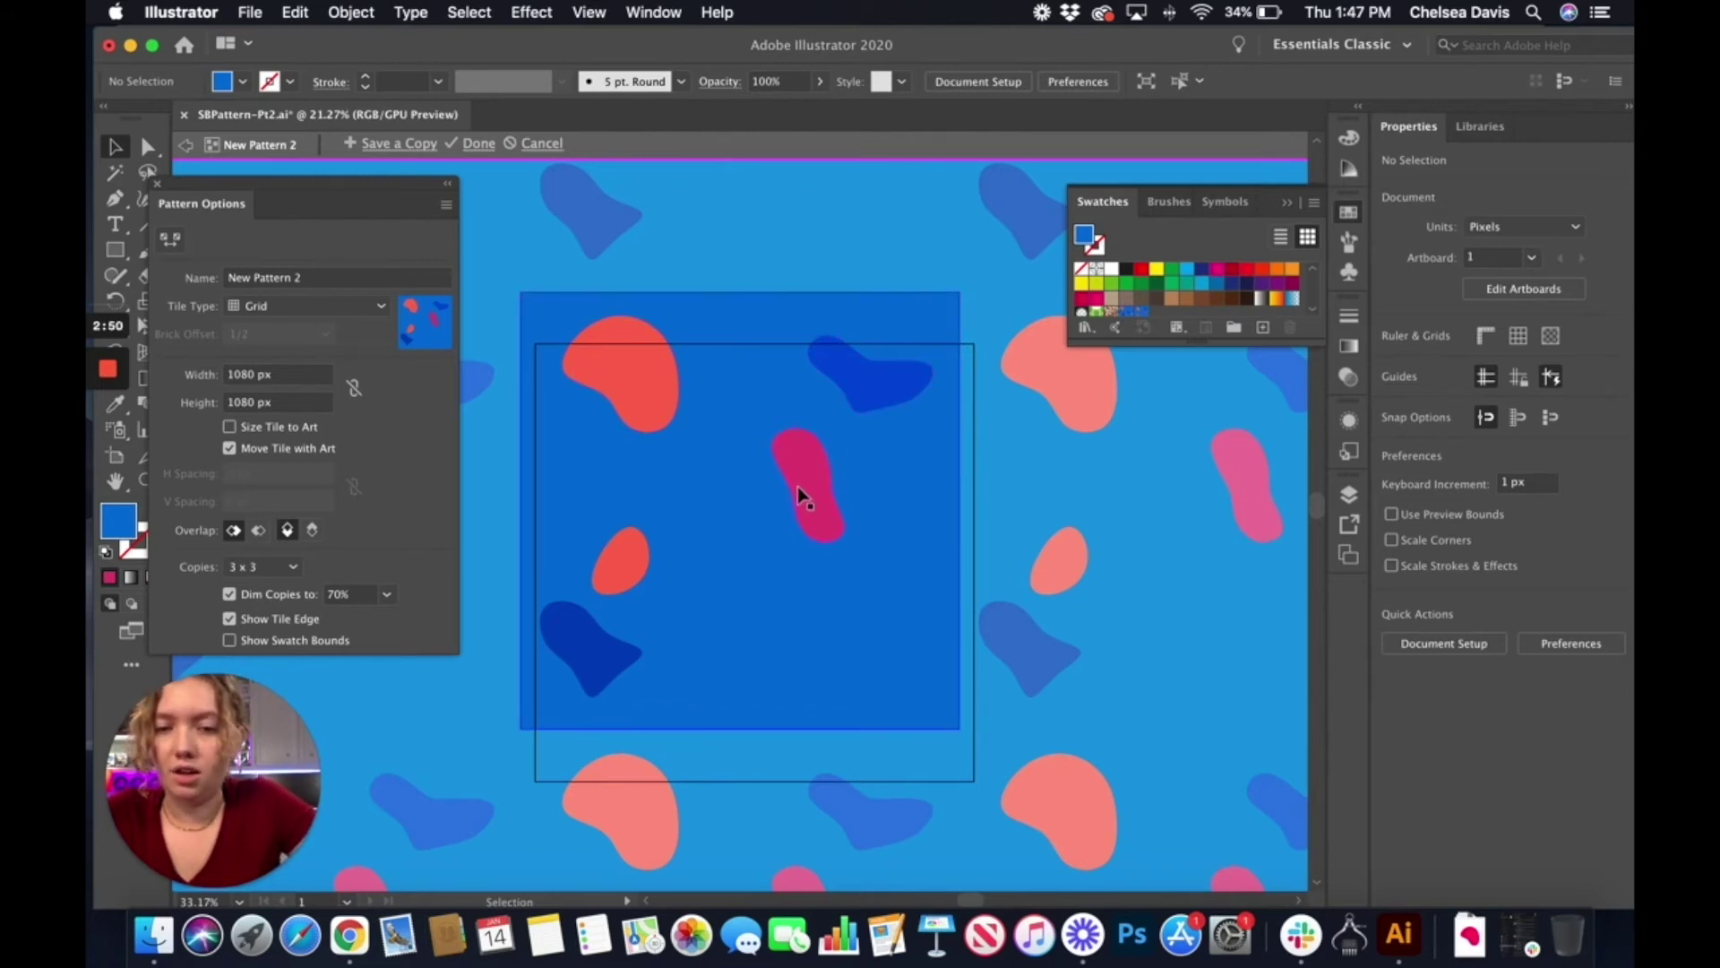
Add small rotated copies of the magenta shape near the tile's centre and the coral shape across its right edge.
drag(797, 487, 724, 587)
drag(769, 514, 937, 464)
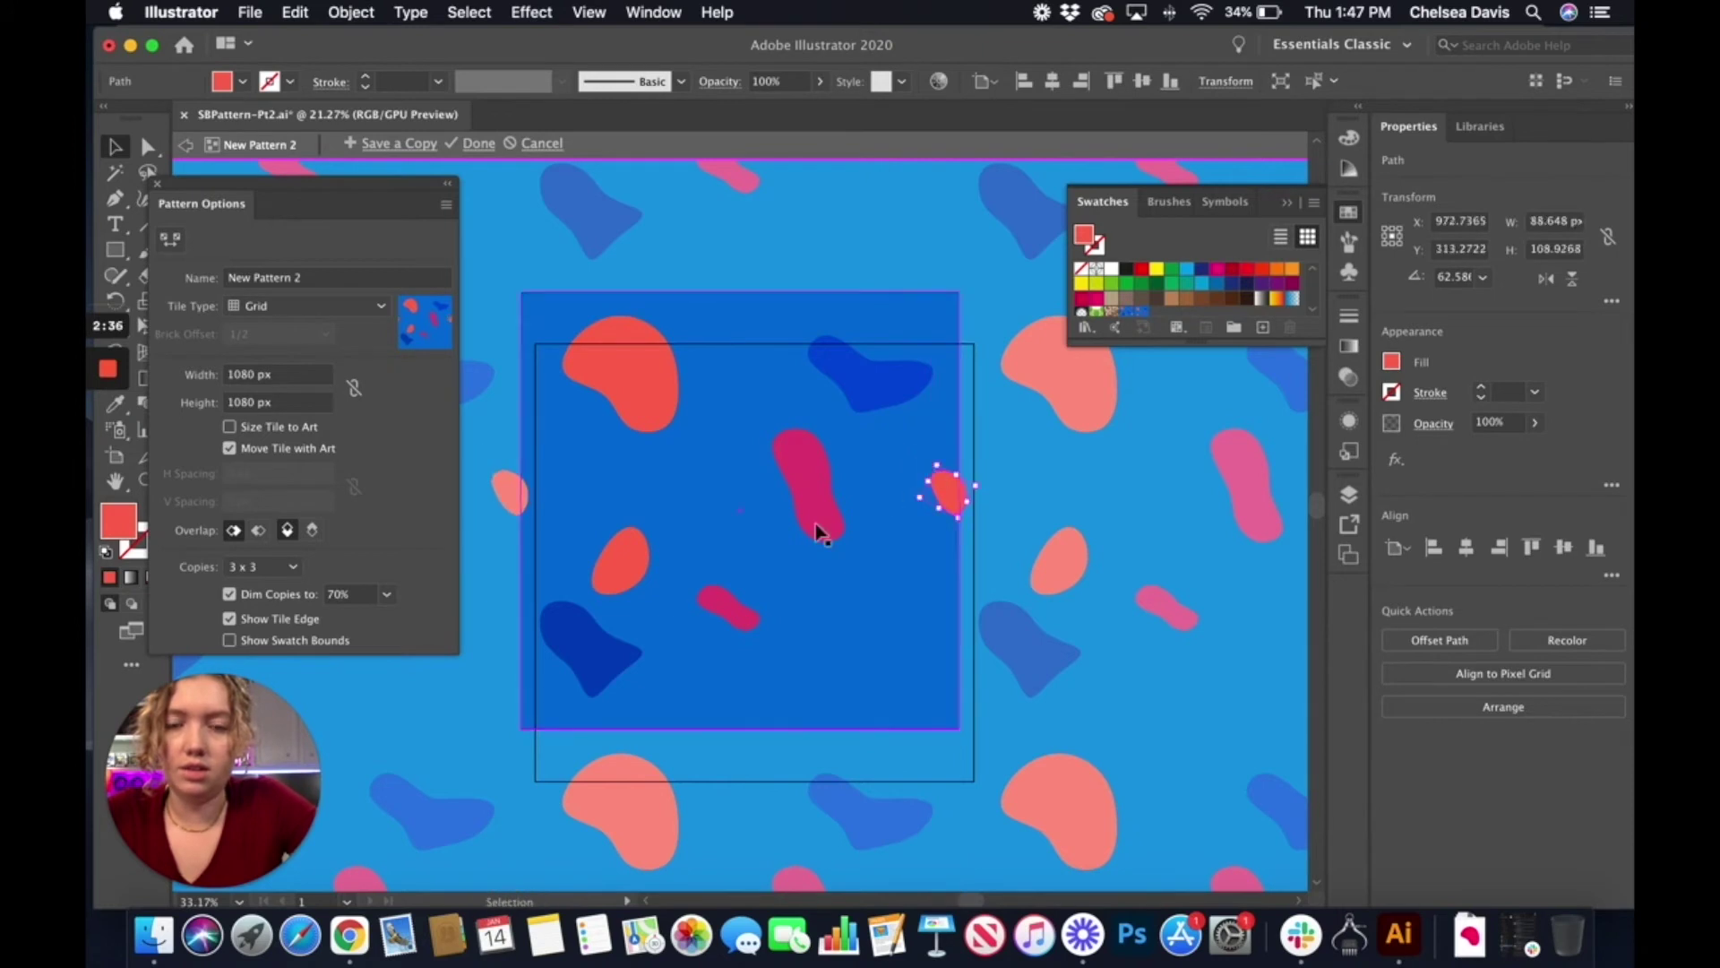
Add a rotated copy of the dark blue shape across the tile's bottom edge near the right corner, and shrink it.
drag(620, 627, 983, 720)
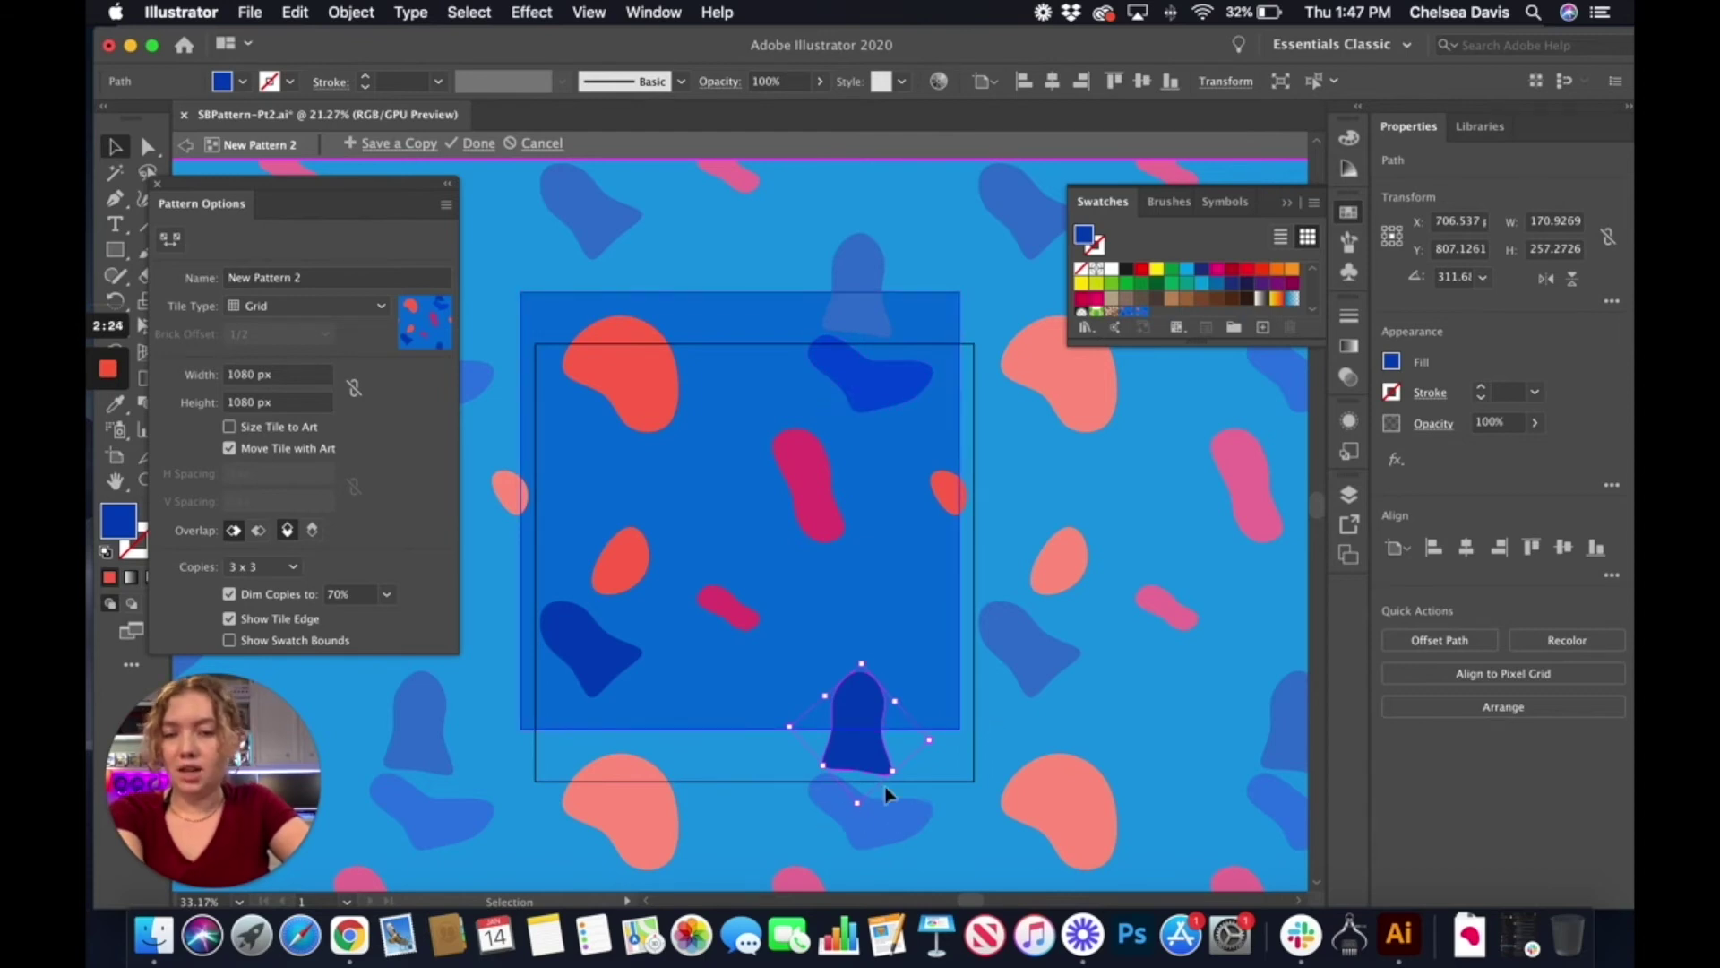
drag(848, 730, 881, 710)
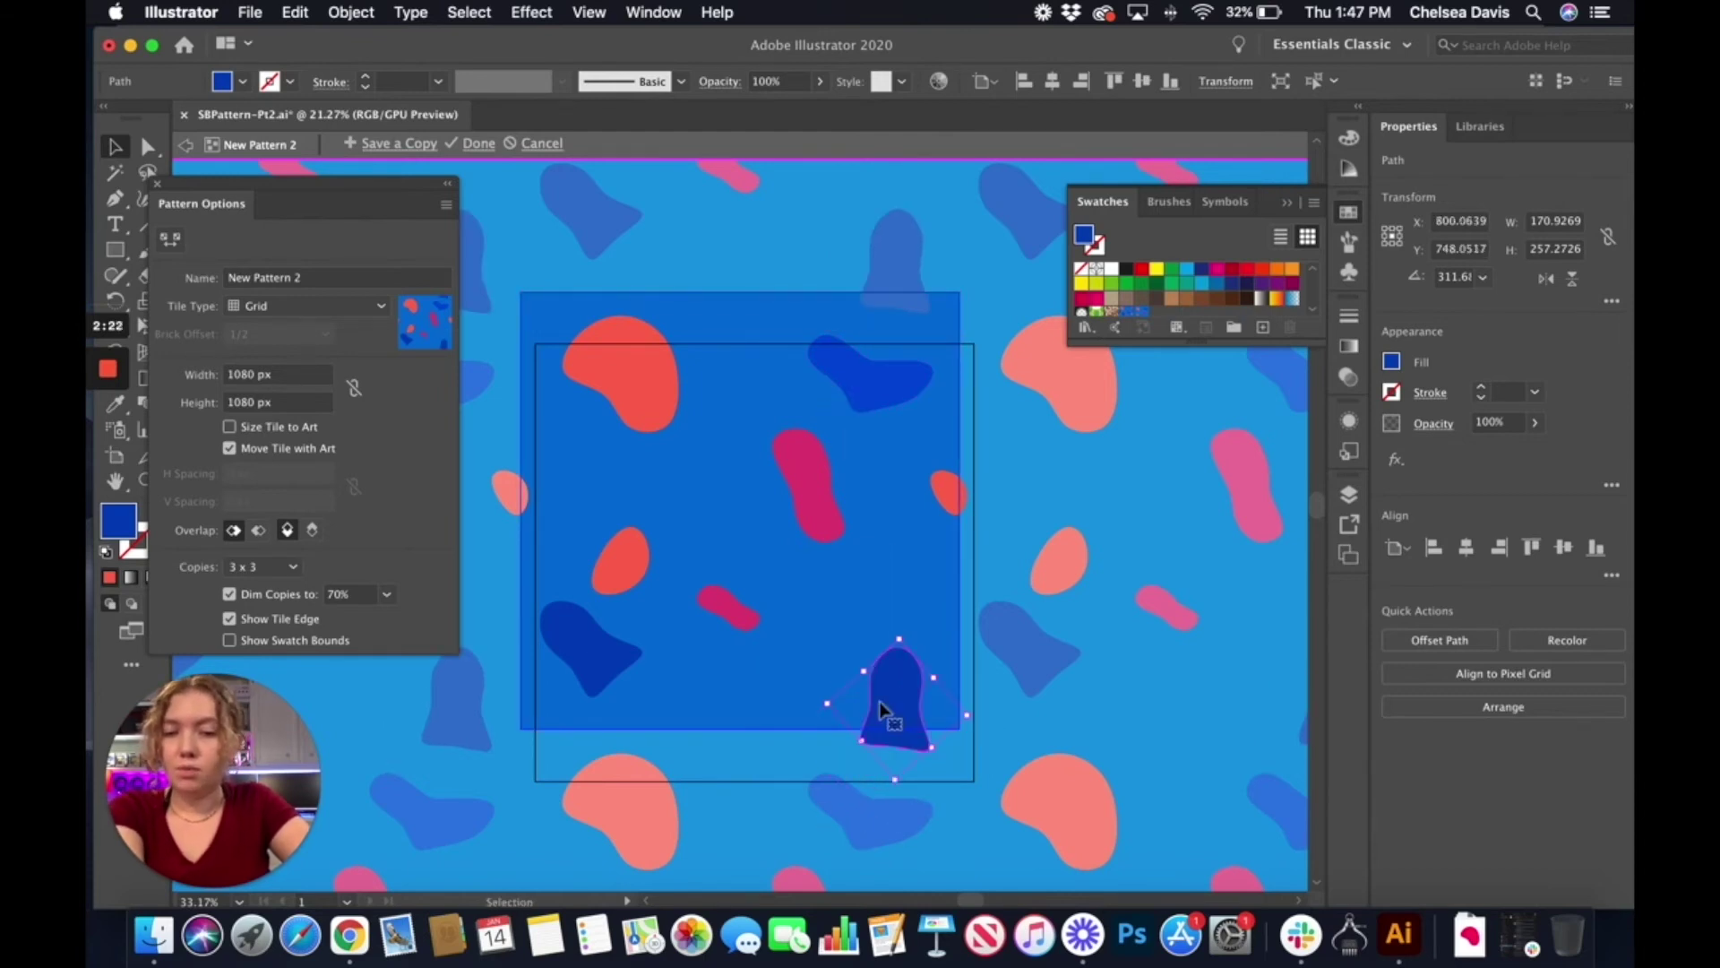
drag(898, 636, 921, 693)
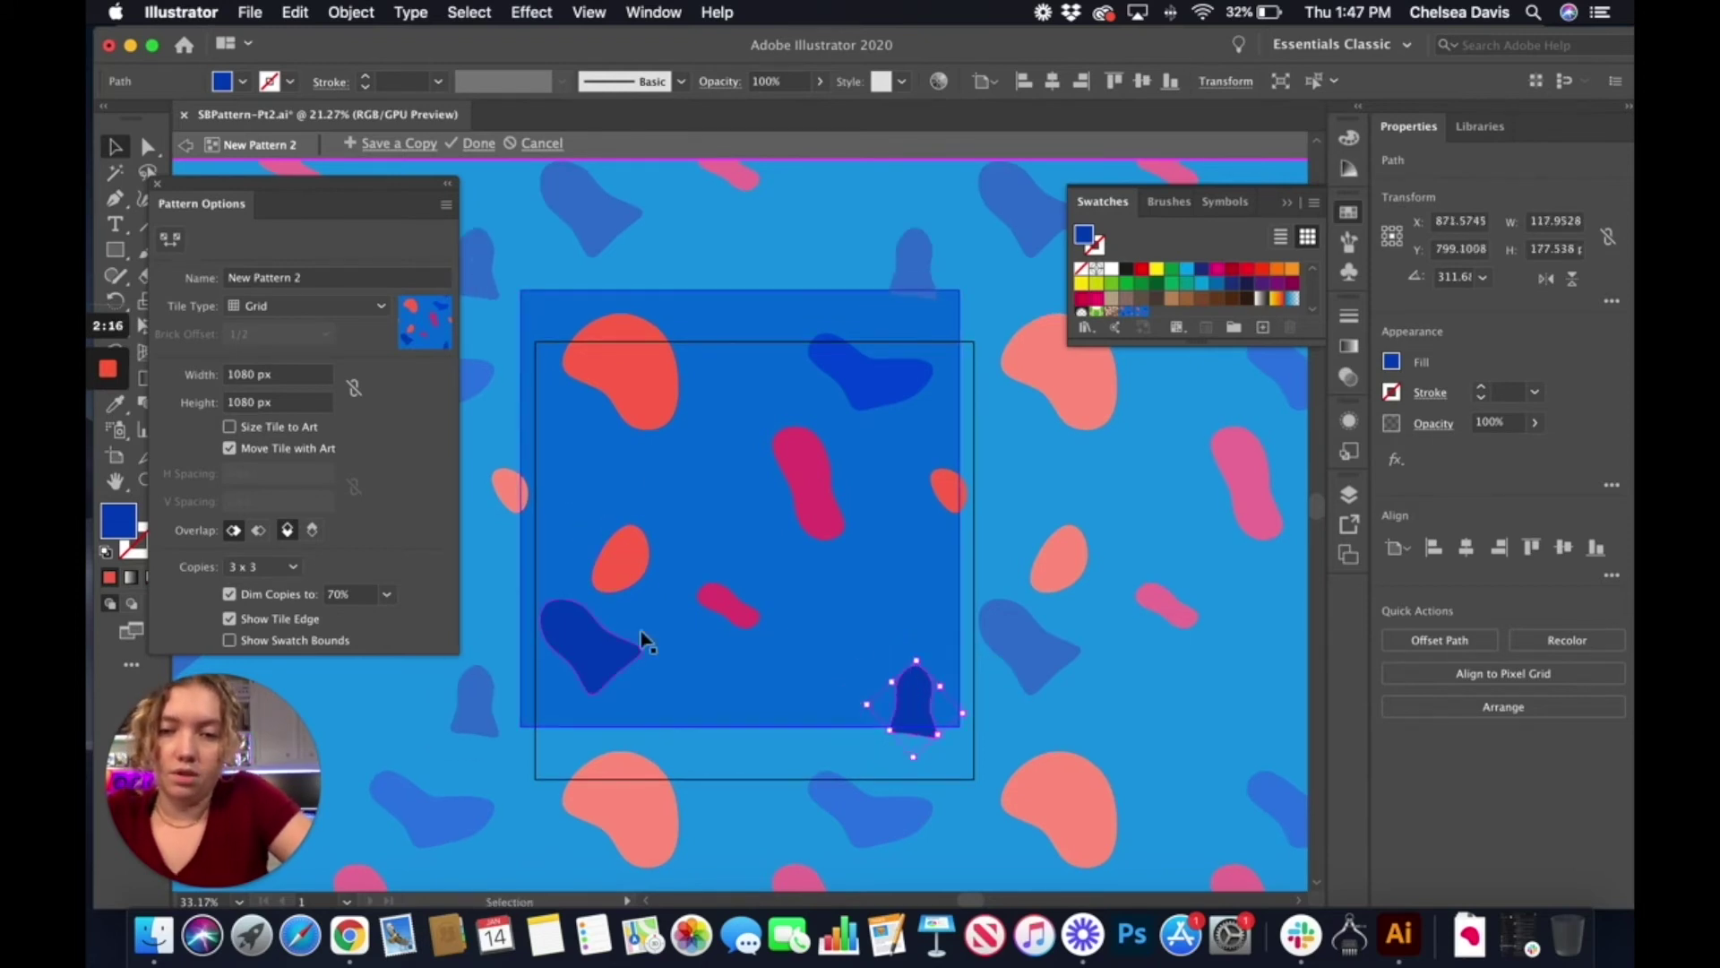
Nudge the small coral and dark blue shapes apart, and place the large magenta shape, shrunk and turned sideways, at the tile's left edge.
drag(634, 571, 674, 596)
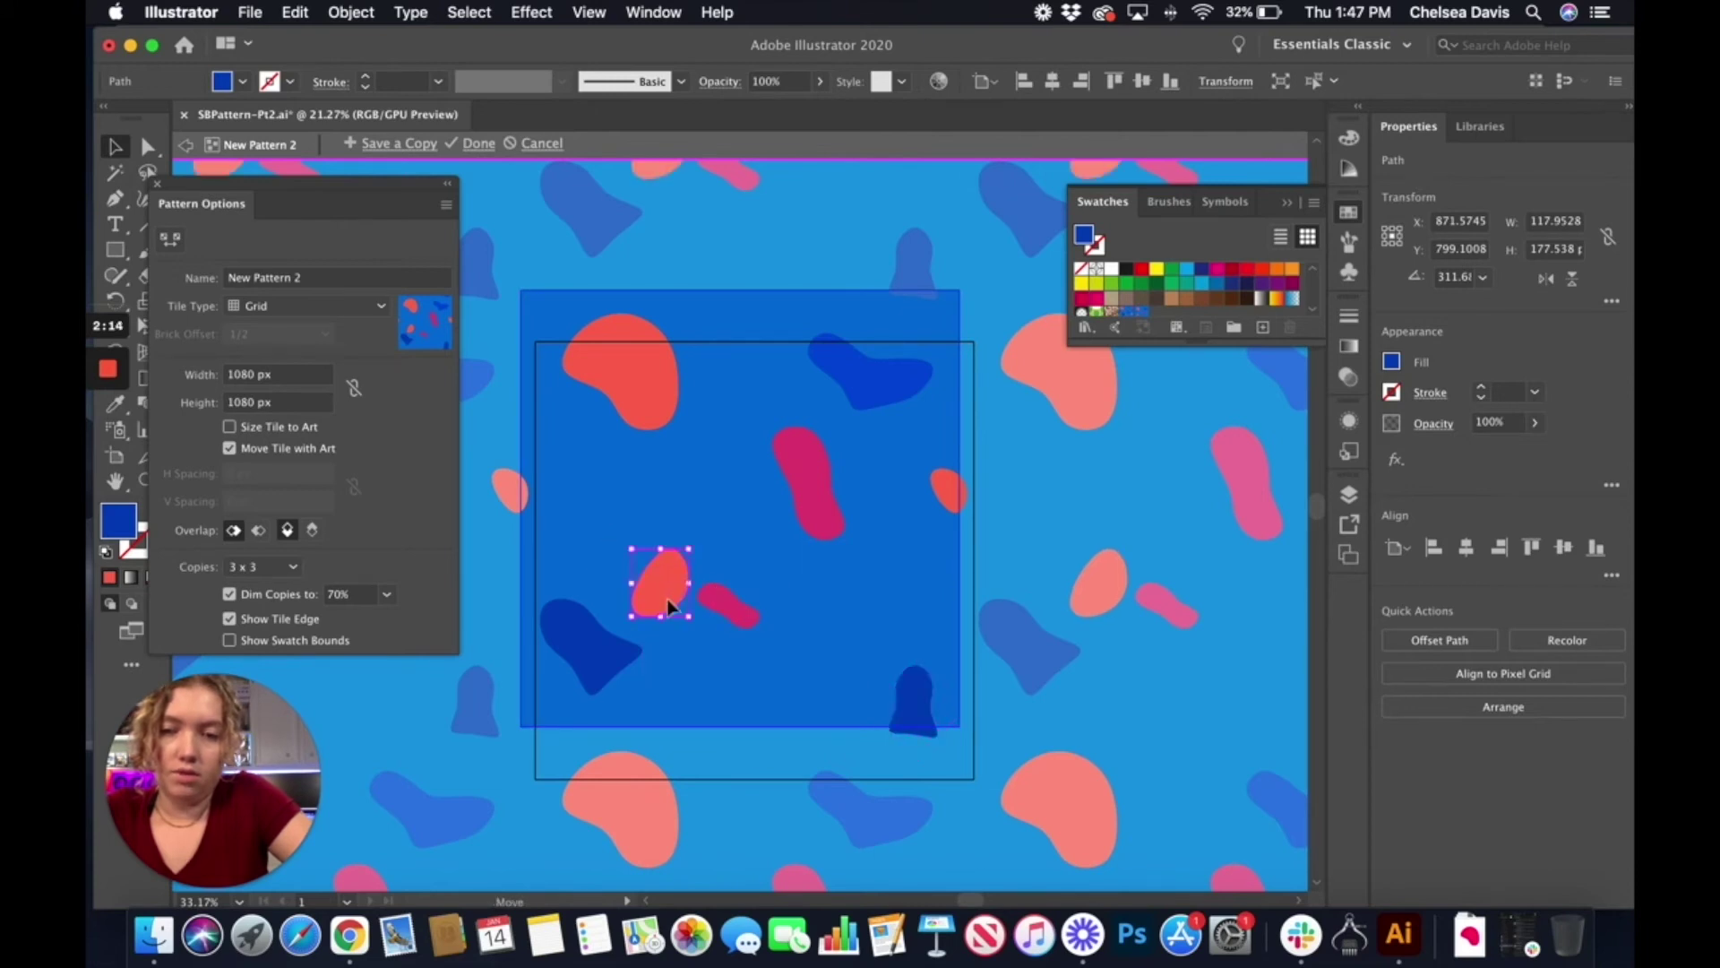
drag(595, 647, 578, 631)
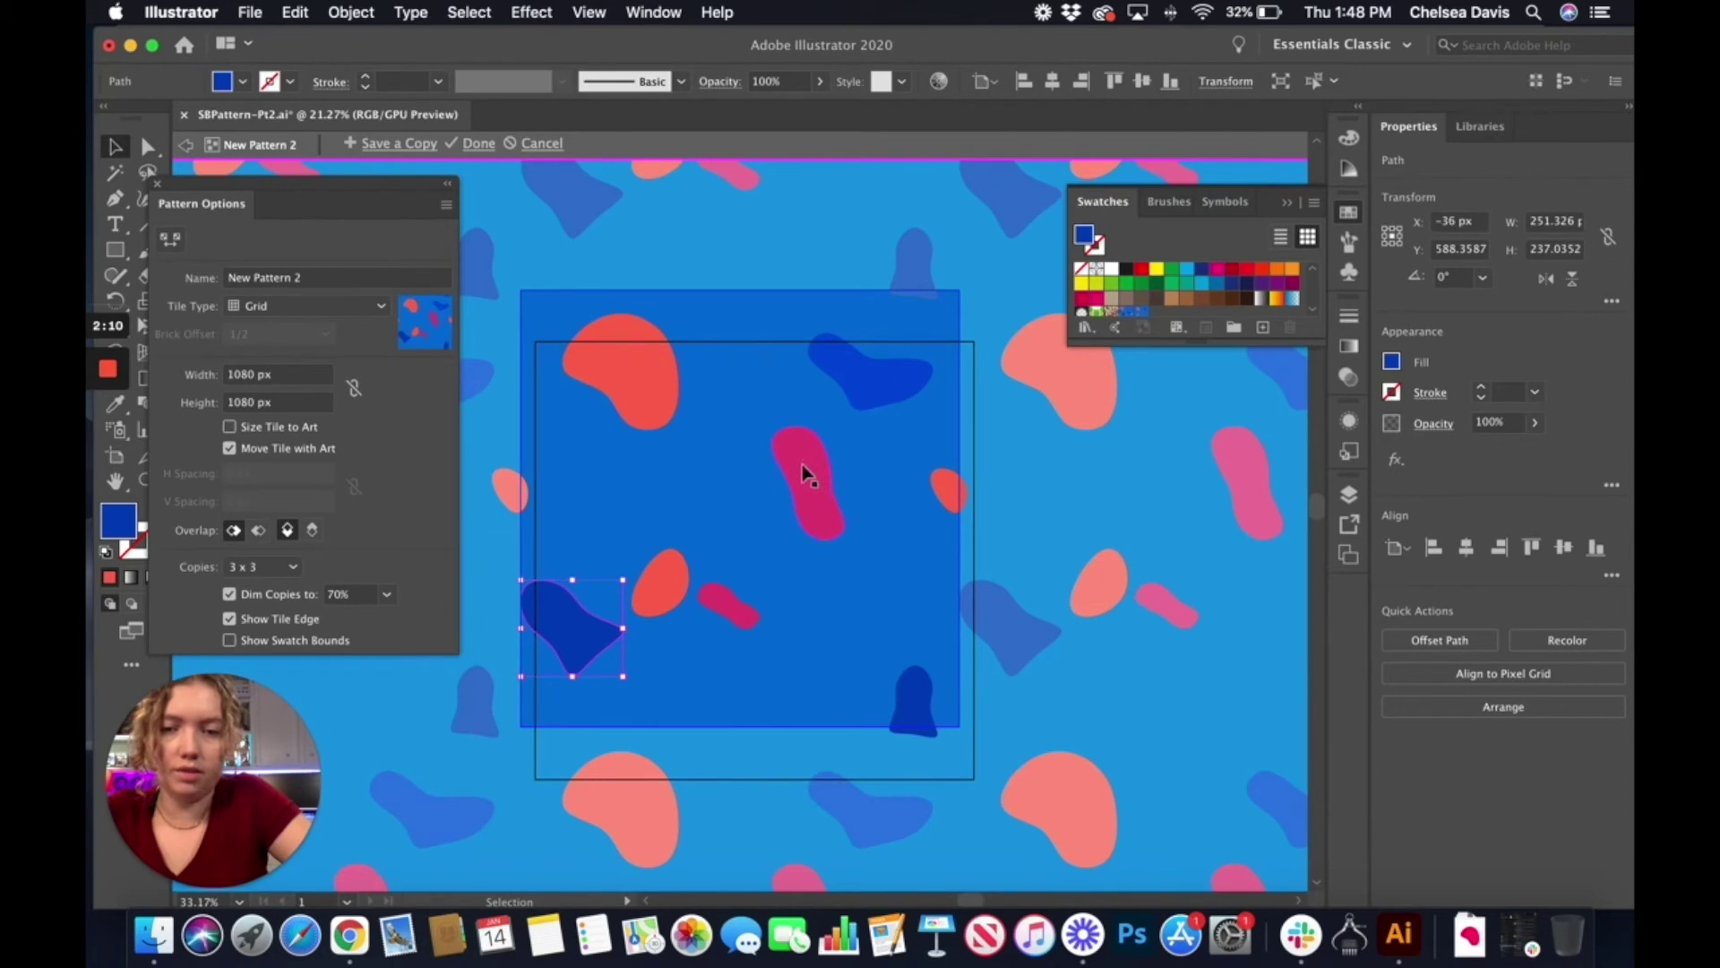
drag(807, 465, 594, 482)
drag(547, 429, 557, 420)
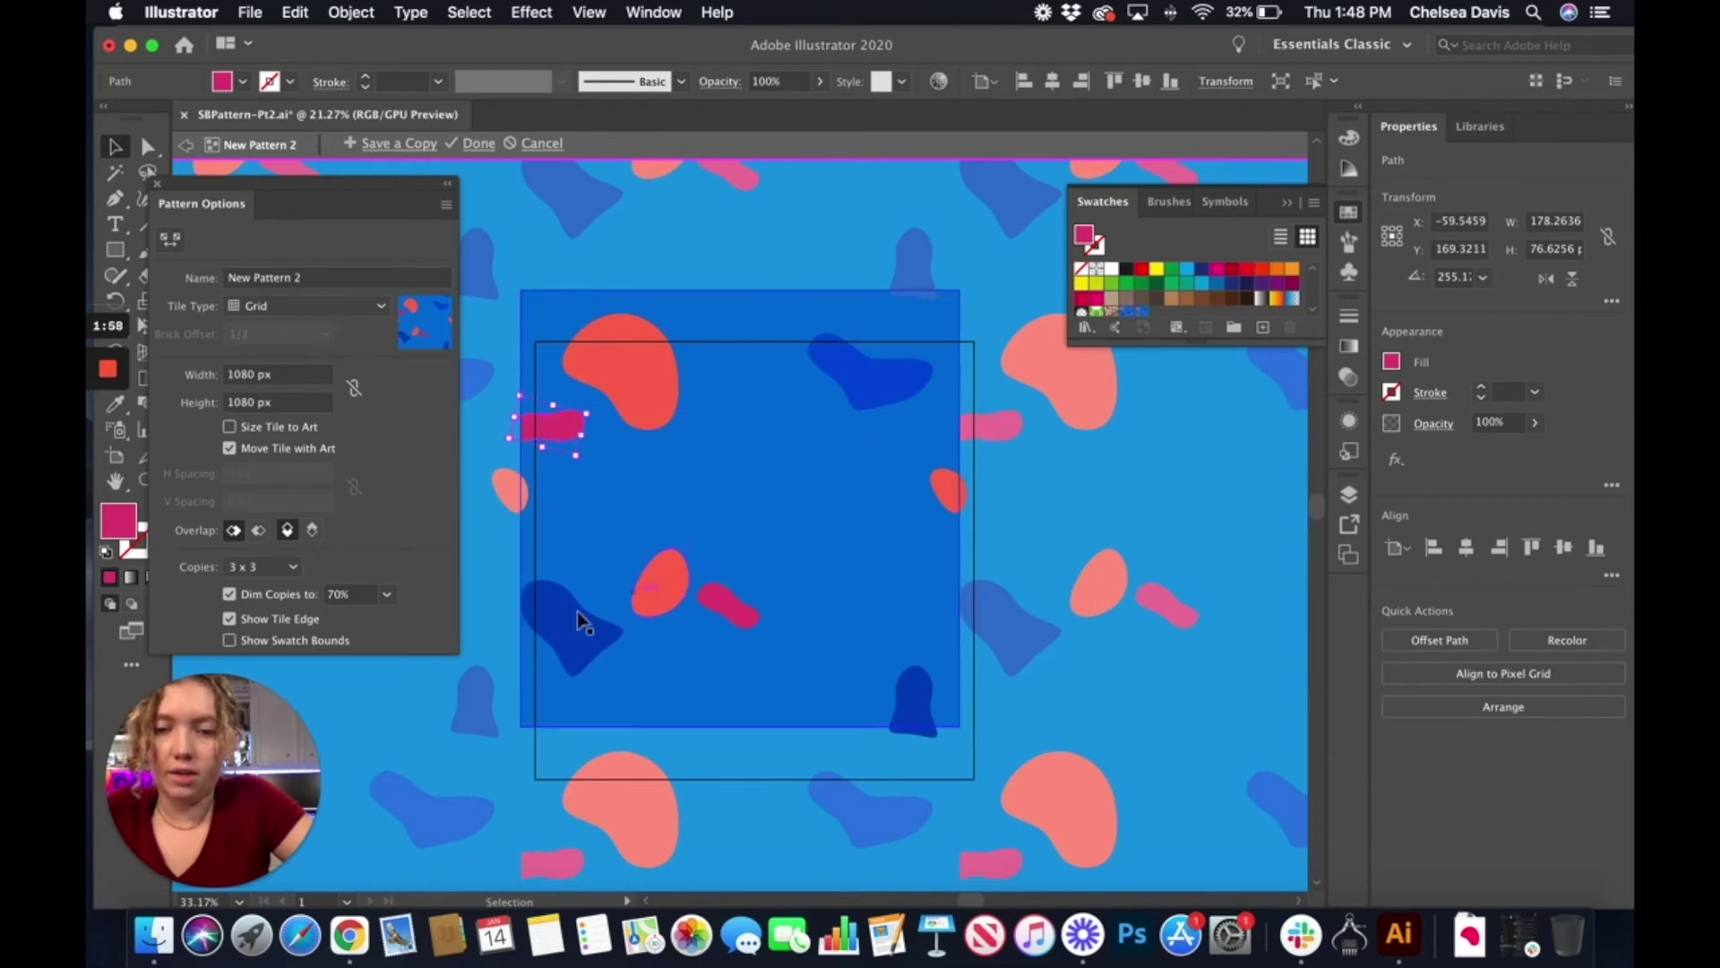
Place a rotated, enlarged copy of the dark blue shape in the middle of the tile.
drag(558, 640, 808, 489)
drag(862, 430, 887, 517)
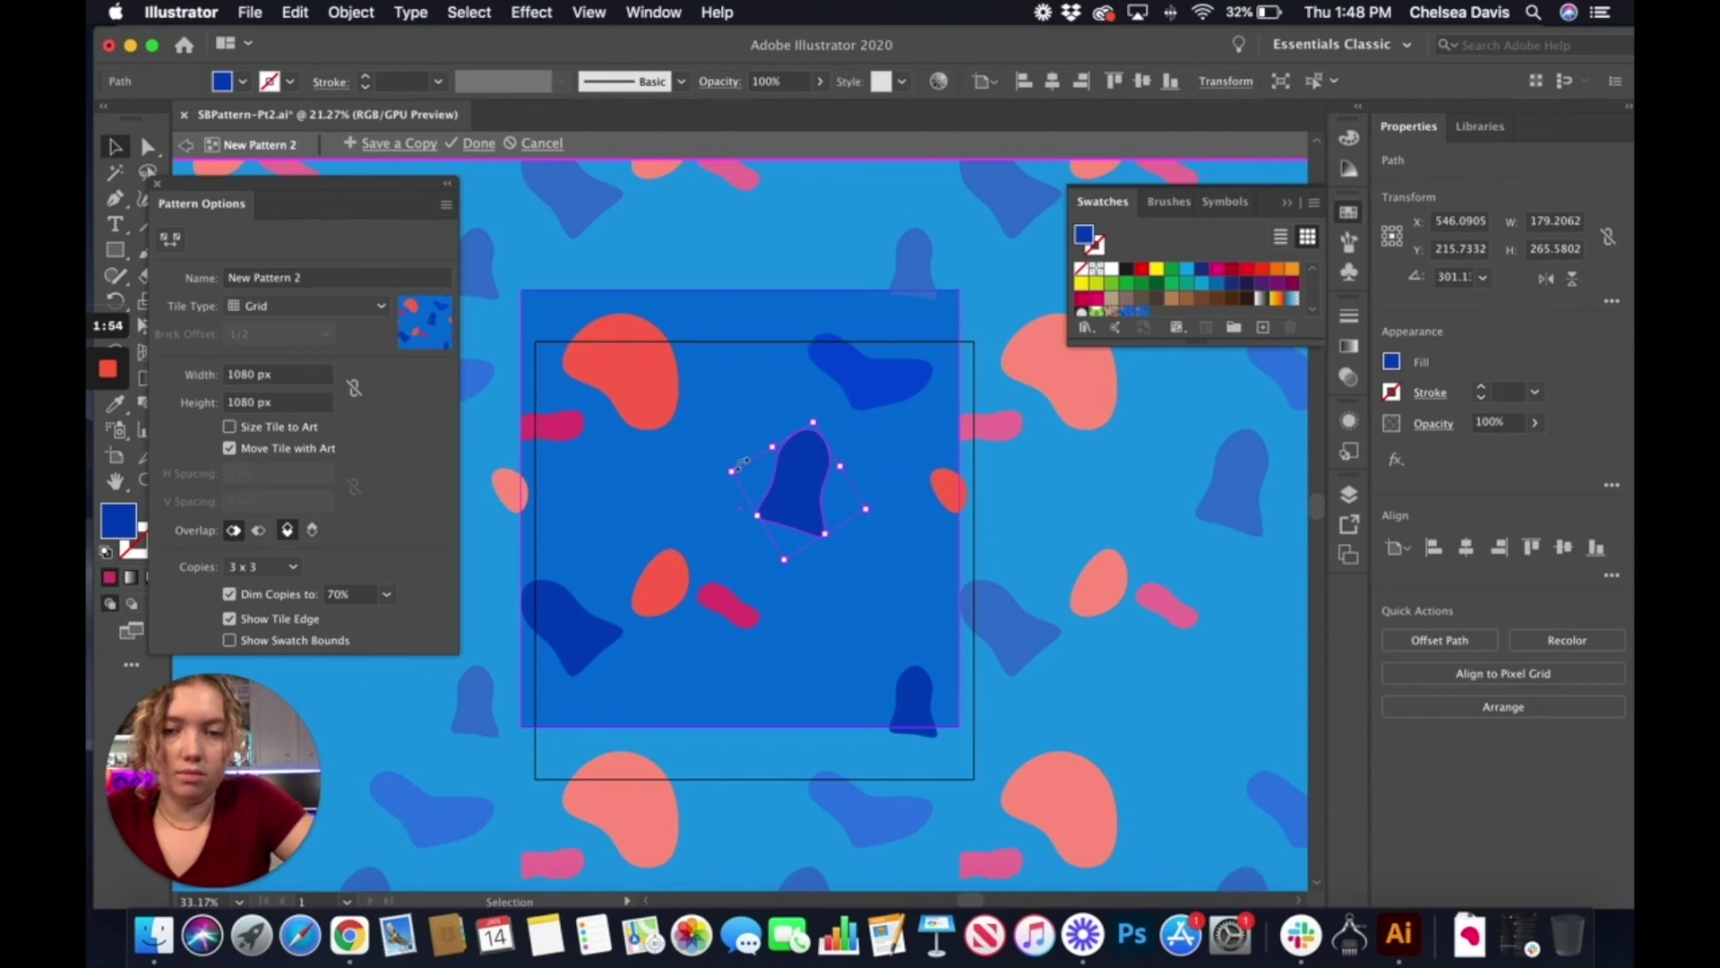
drag(735, 472, 679, 457)
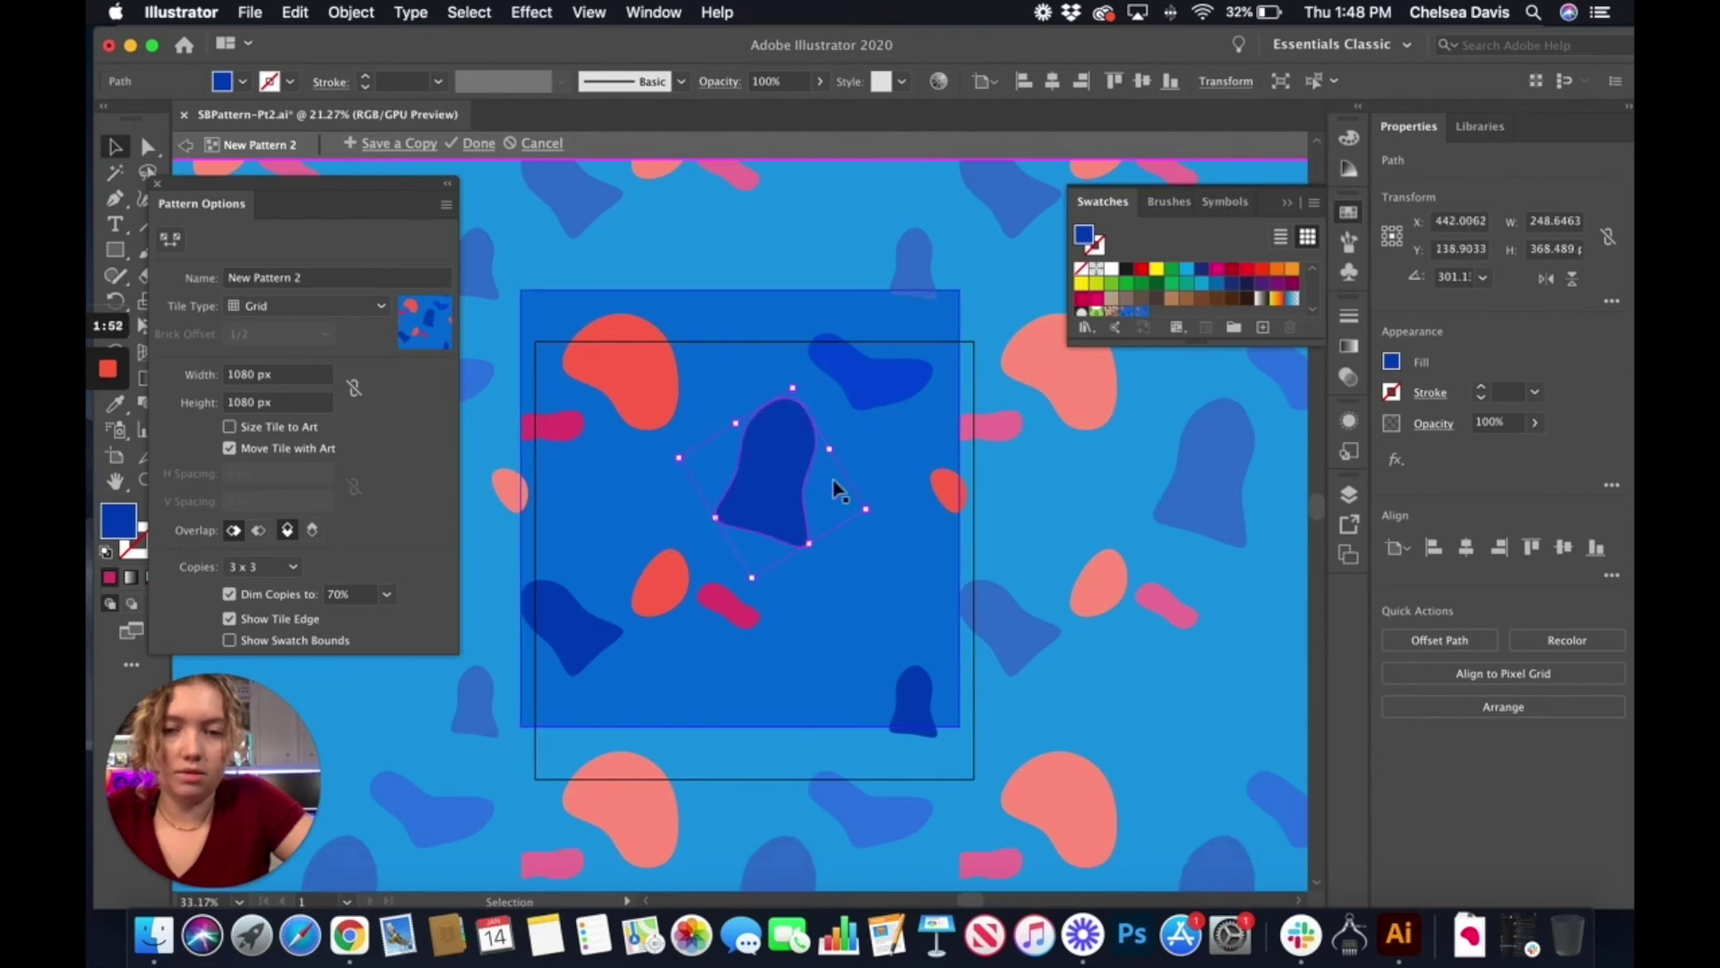
Add a small rotated copy of the coral shape across the tile's bottom edge, and shift the central coral and magenta shapes right.
drag(630, 370, 772, 729)
click(738, 743)
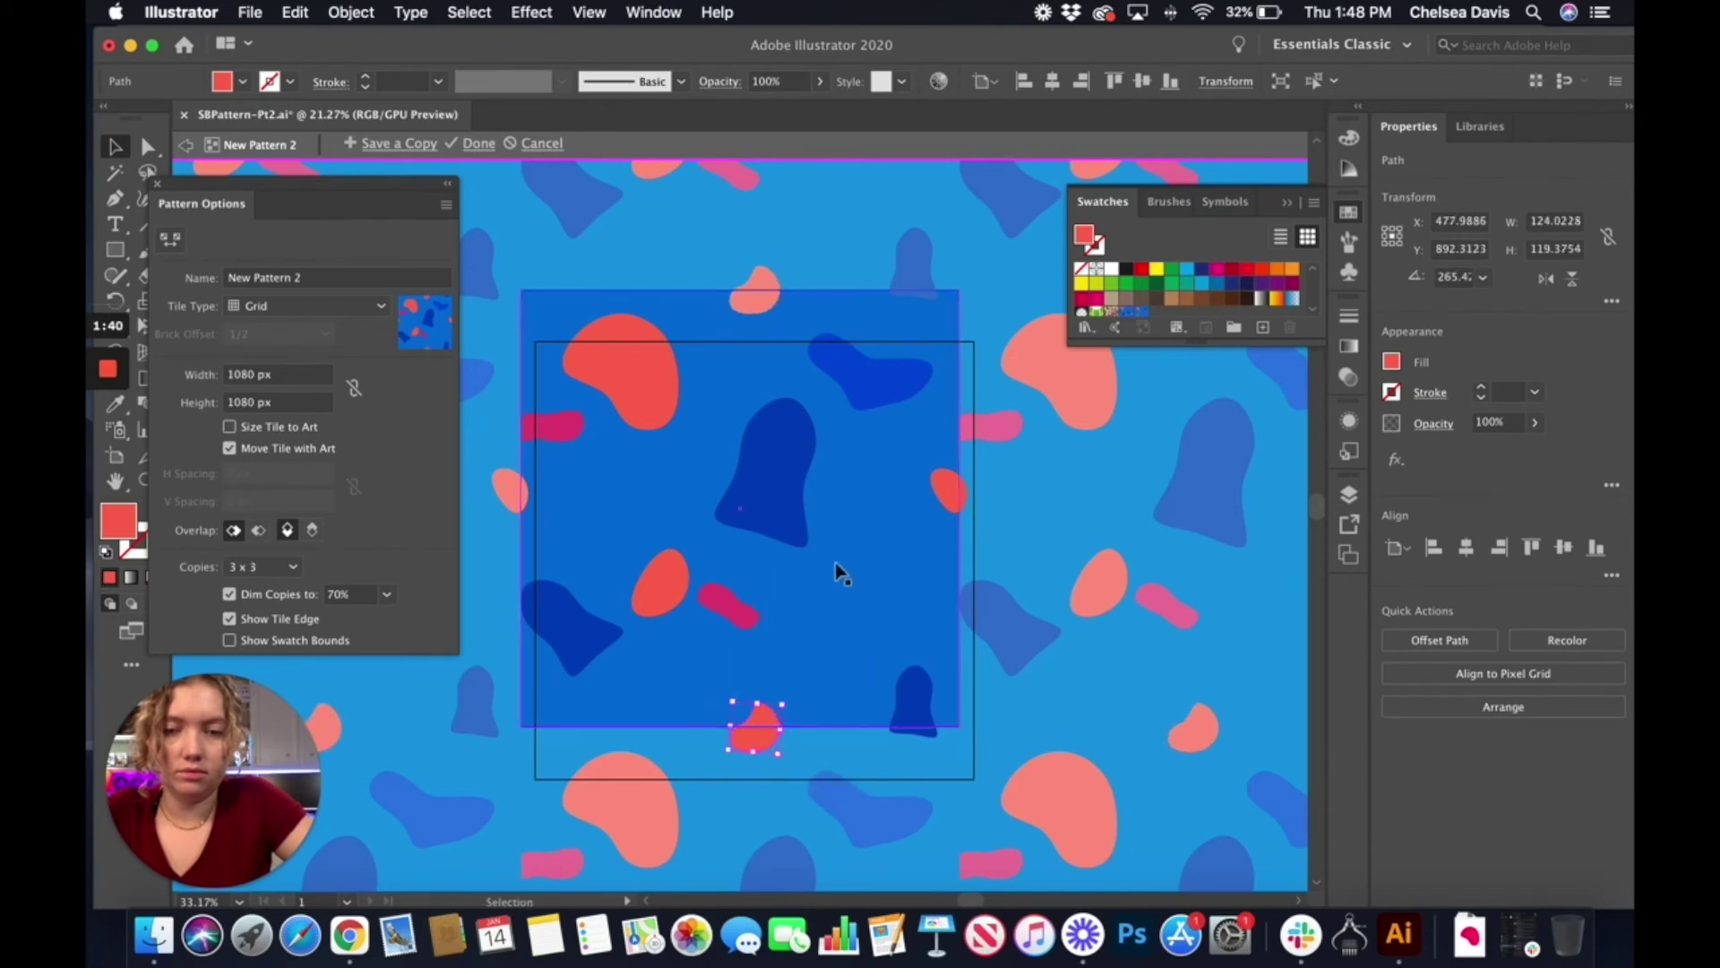
drag(718, 603, 772, 579)
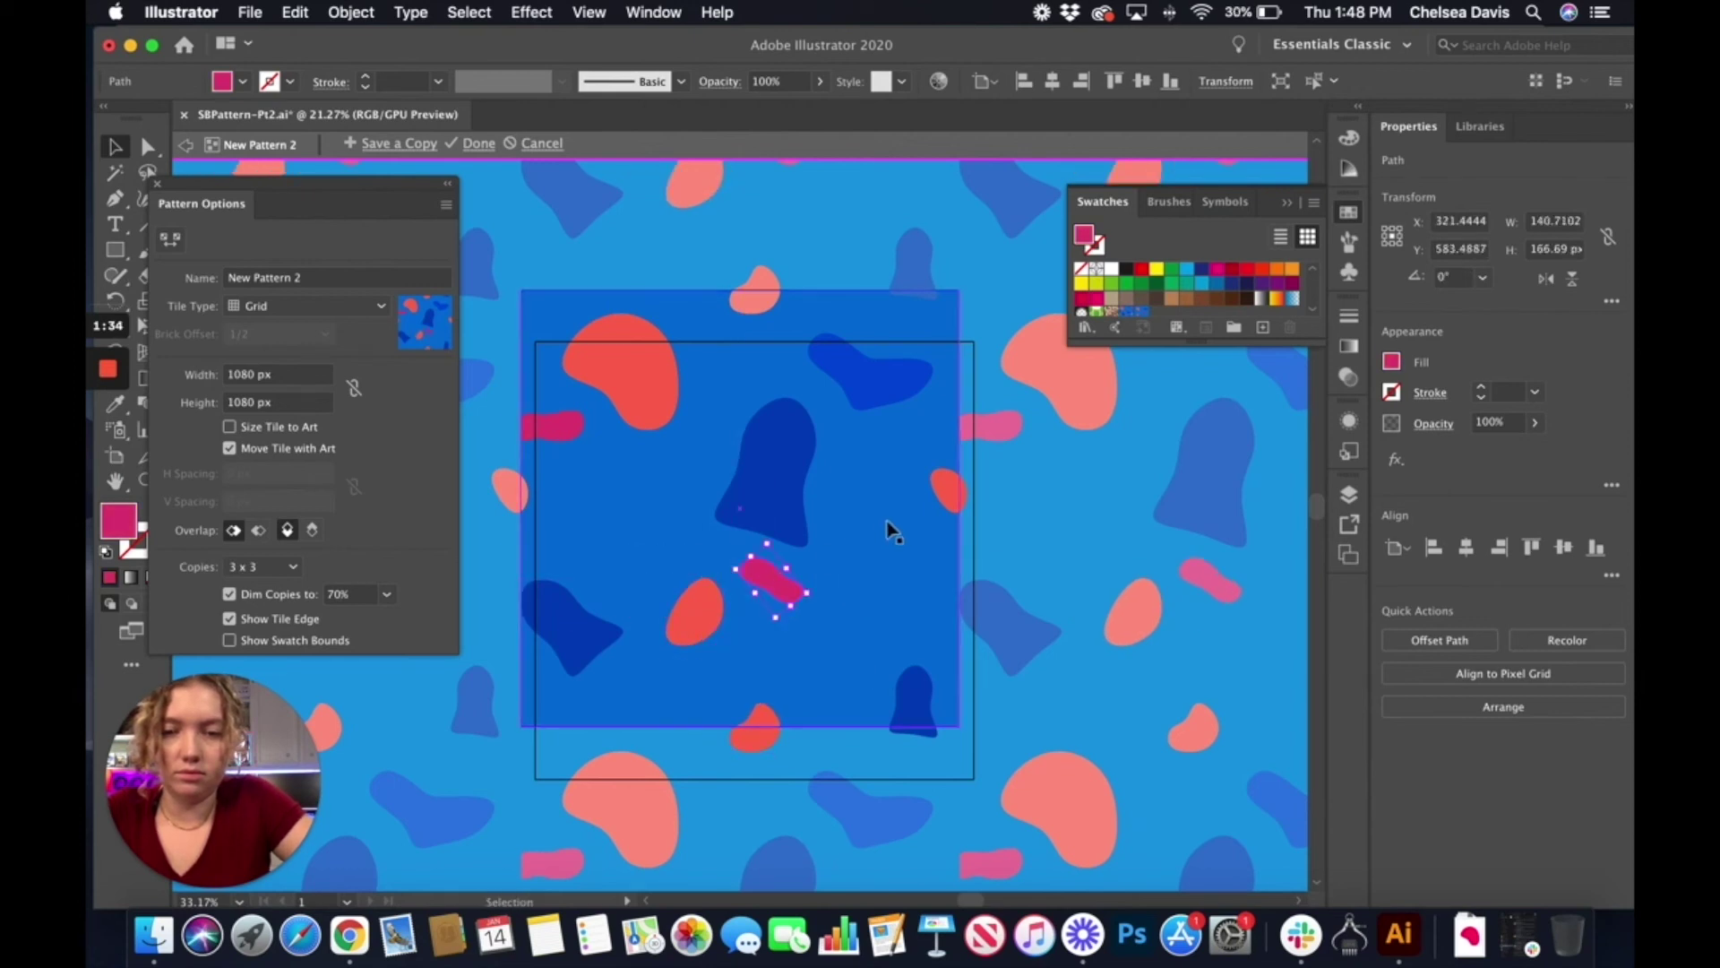
Fill the tile's empty gaps with small rotated copies of the bright blue shape.
drag(873, 367, 771, 674)
drag(820, 623, 883, 605)
drag(840, 536, 754, 368)
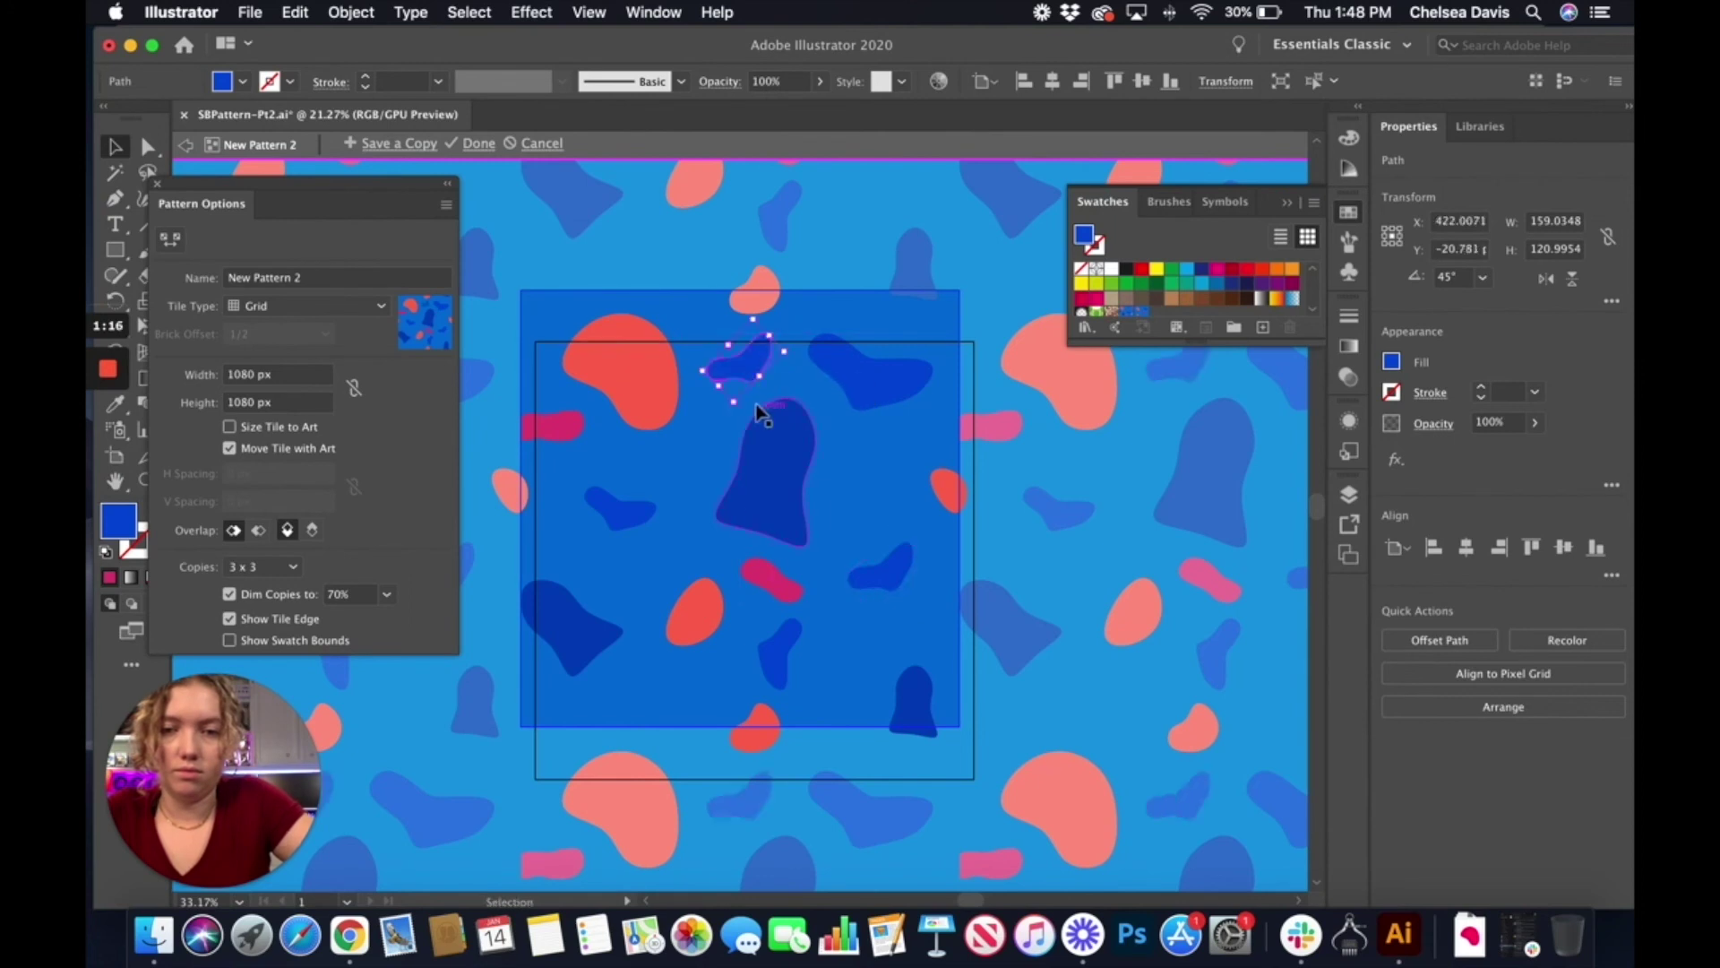
Add a small magenta copy across the tile's bottom edge near the left corner, and finish editing the pattern.
click(943, 494)
drag(562, 439, 647, 705)
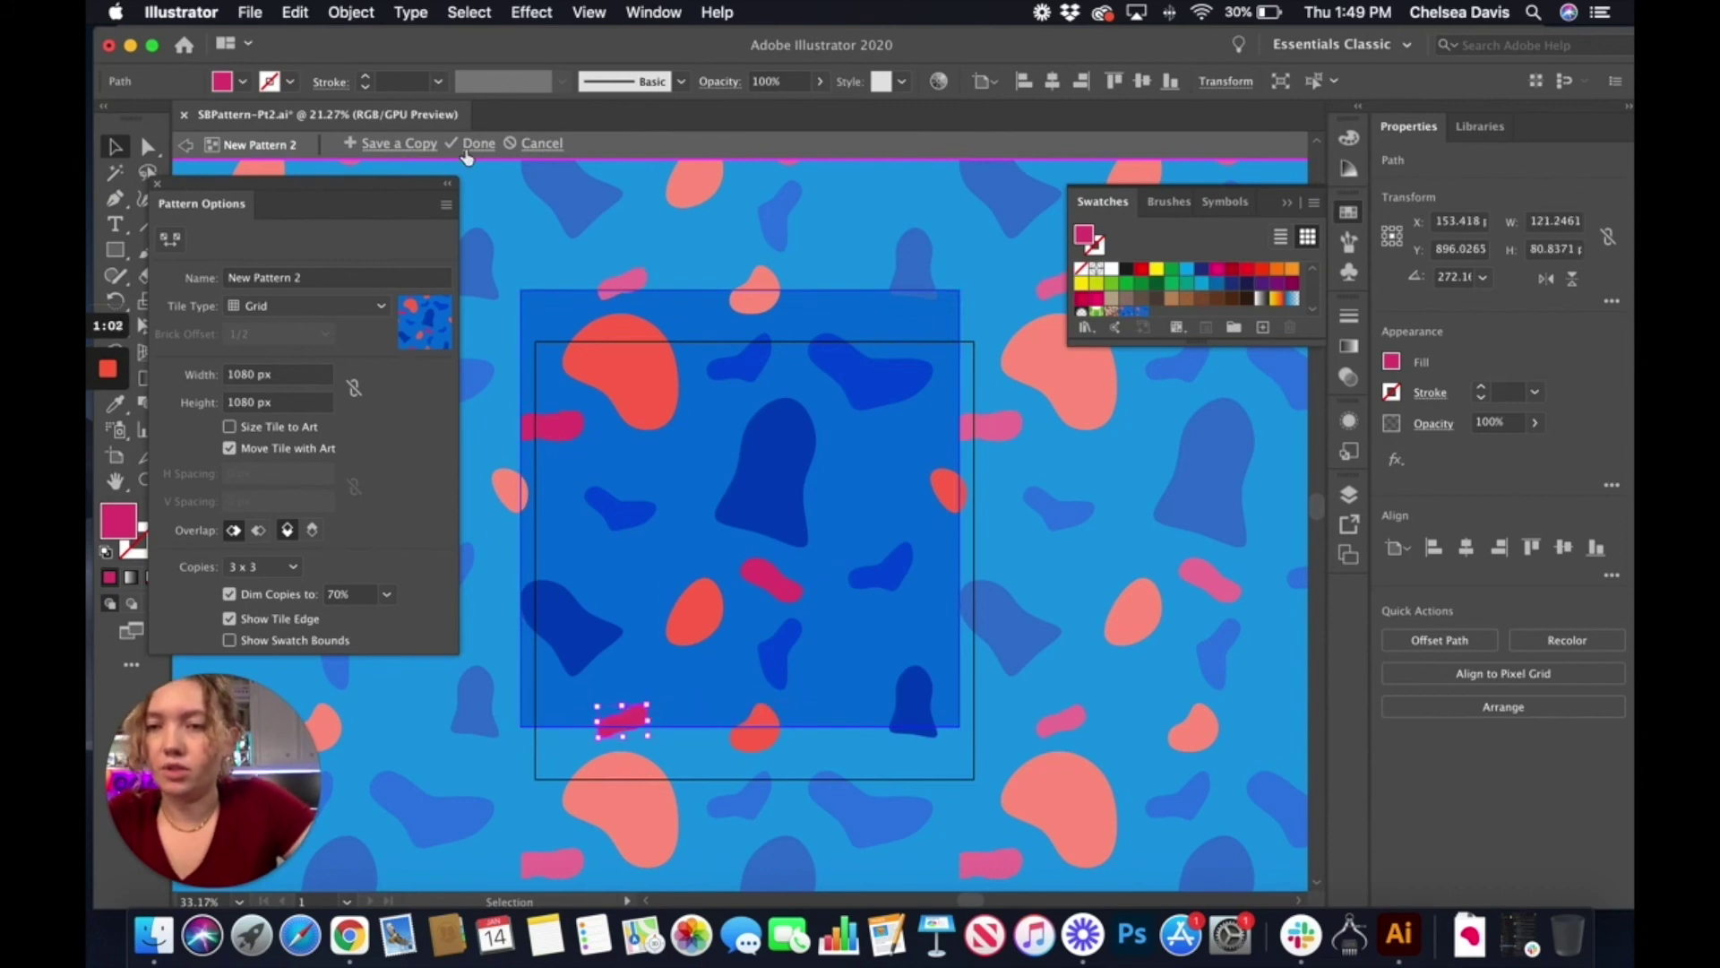
click(478, 144)
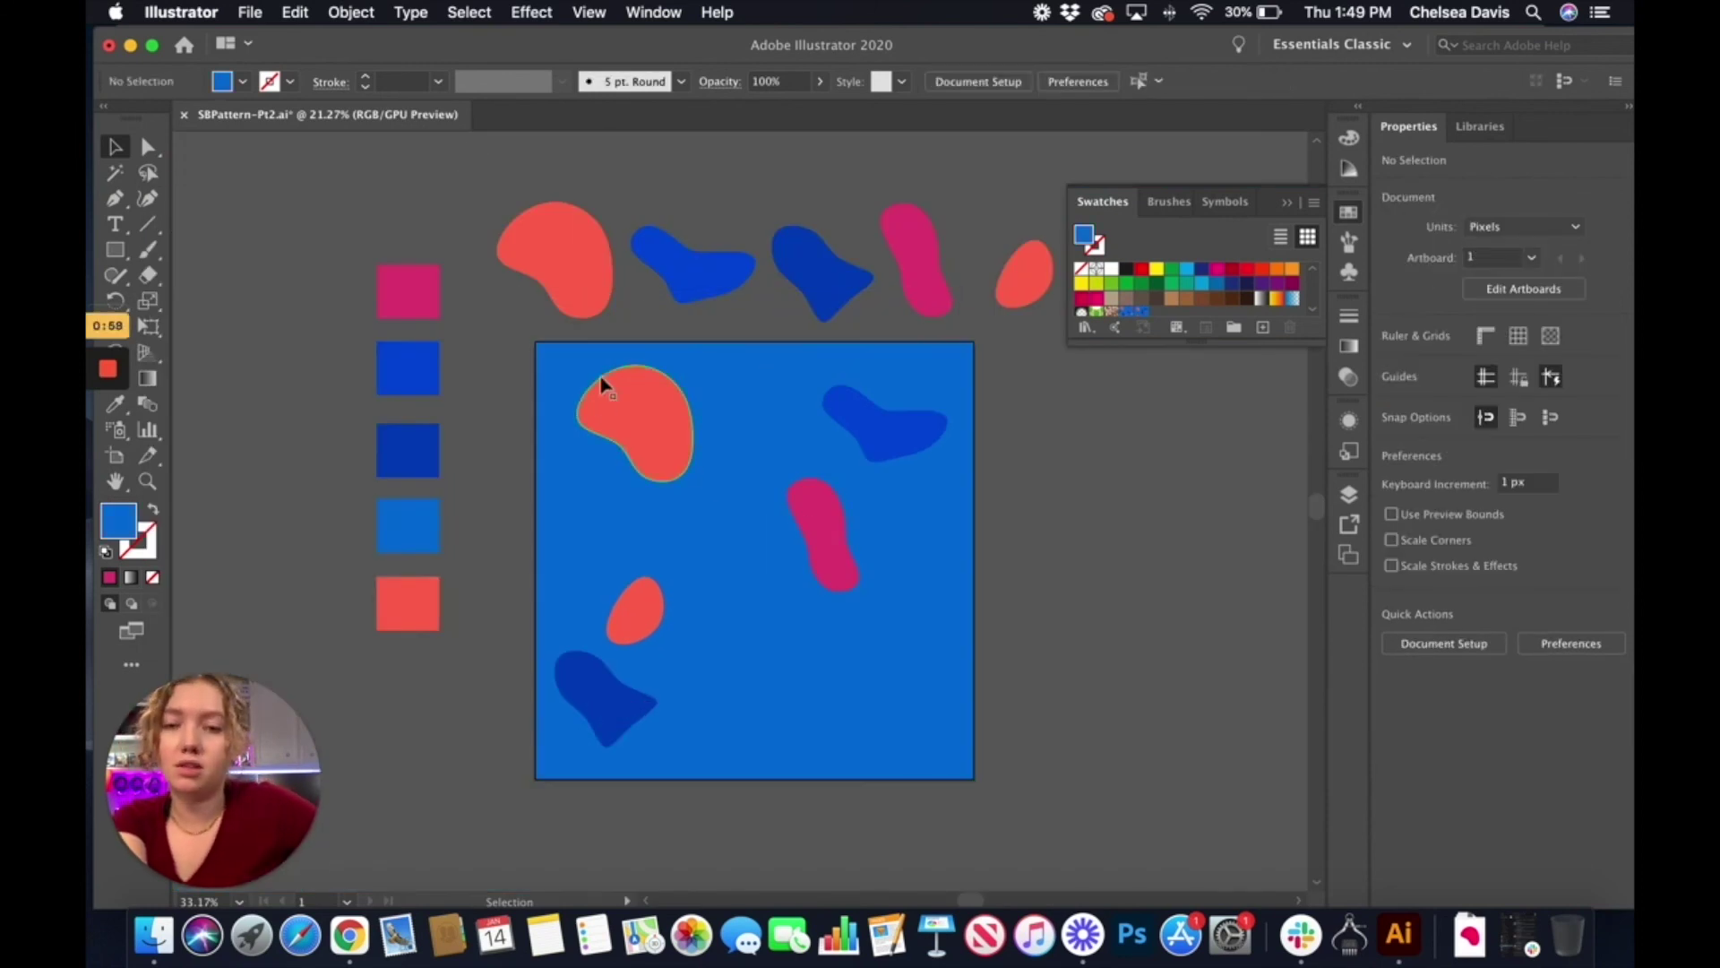
Draw a rectangle about 1484 by 959 px beside the artboard, filled with the new blob pattern swatch.
click(1142, 313)
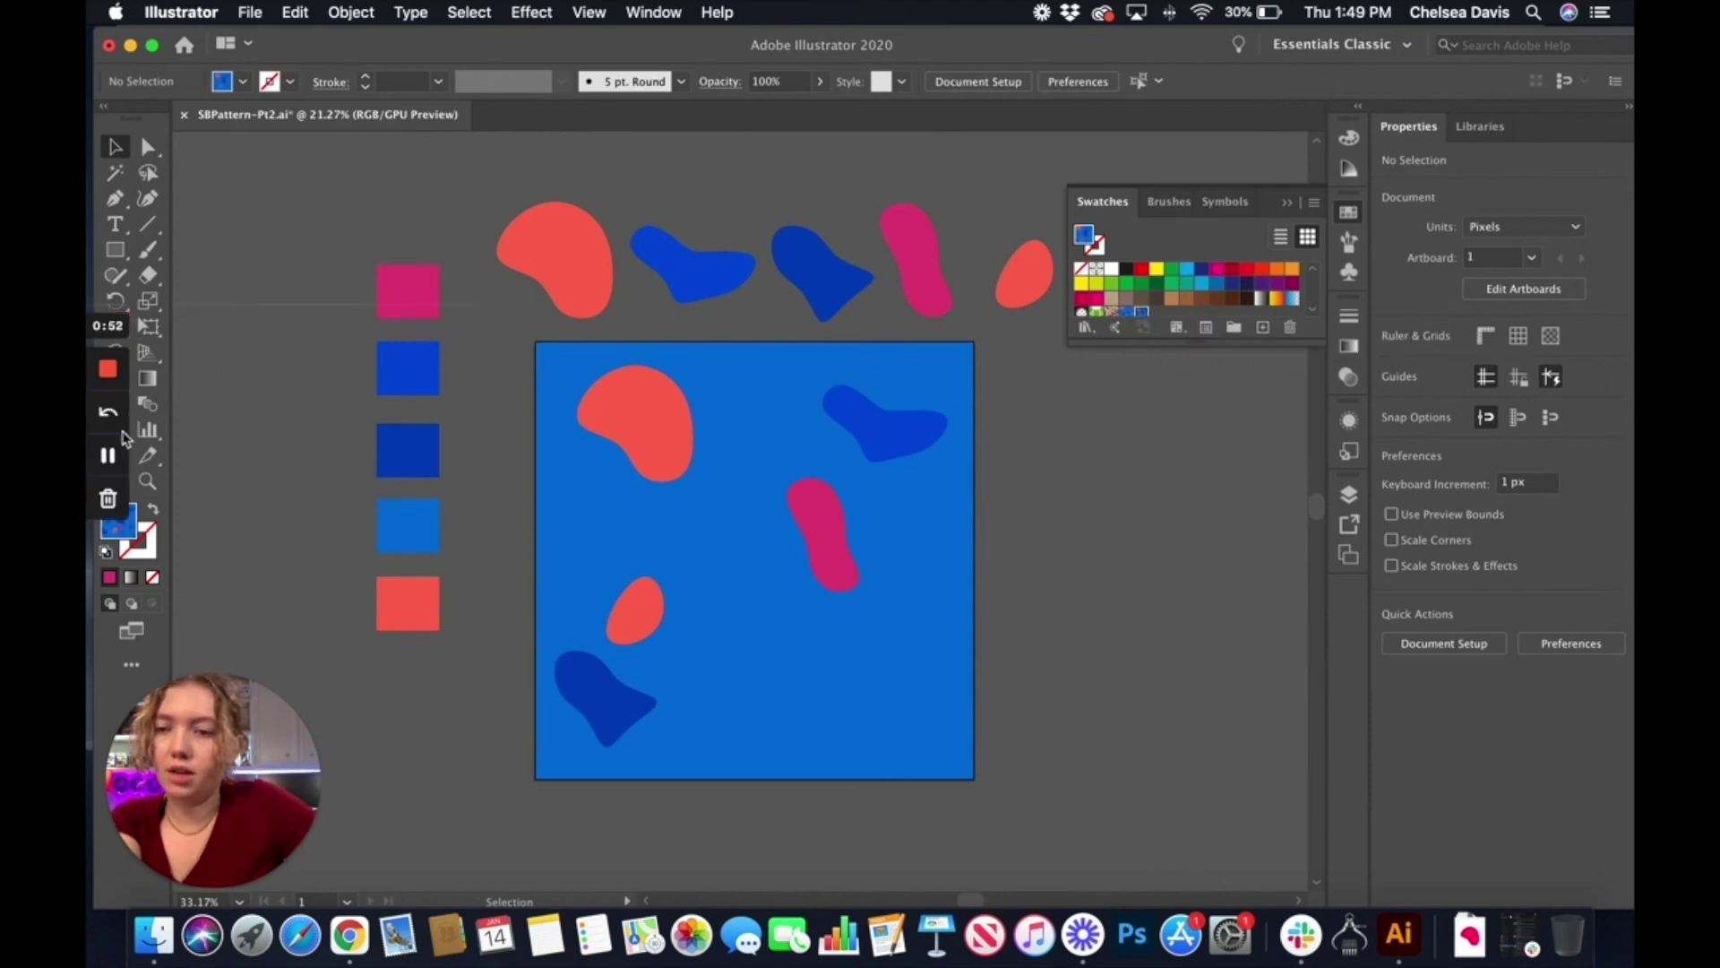
click(115, 250)
drag(1026, 466, 1099, 530)
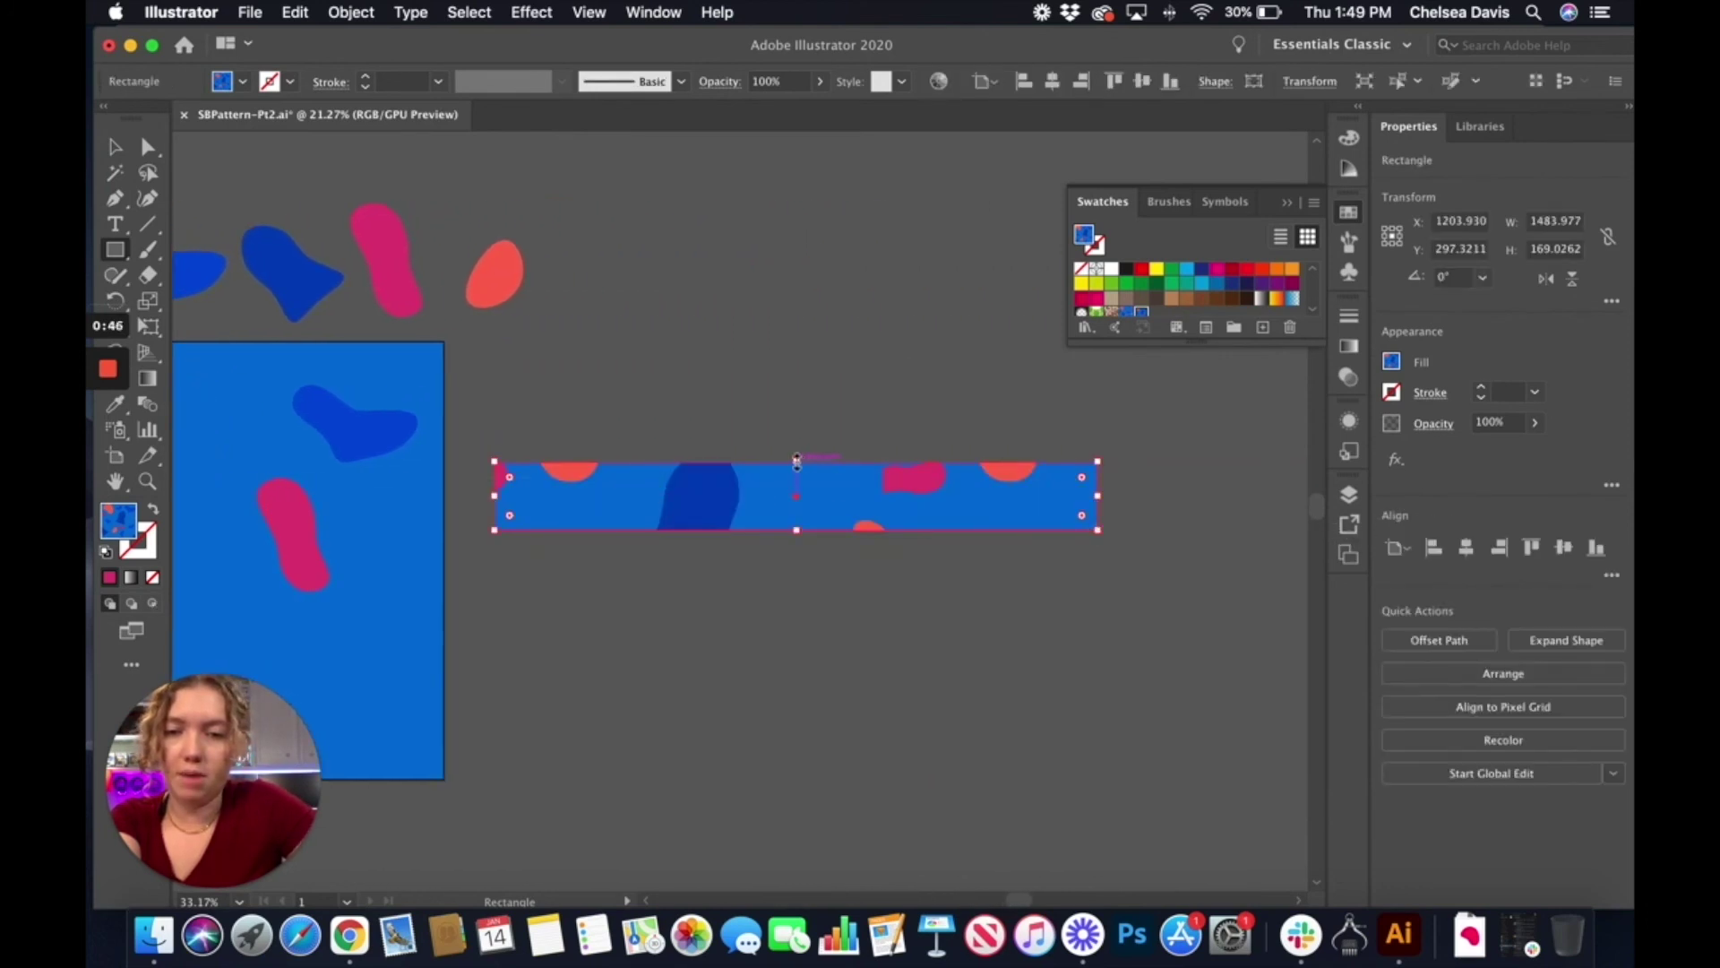
drag(799, 293, 796, 283)
drag(796, 529, 797, 669)
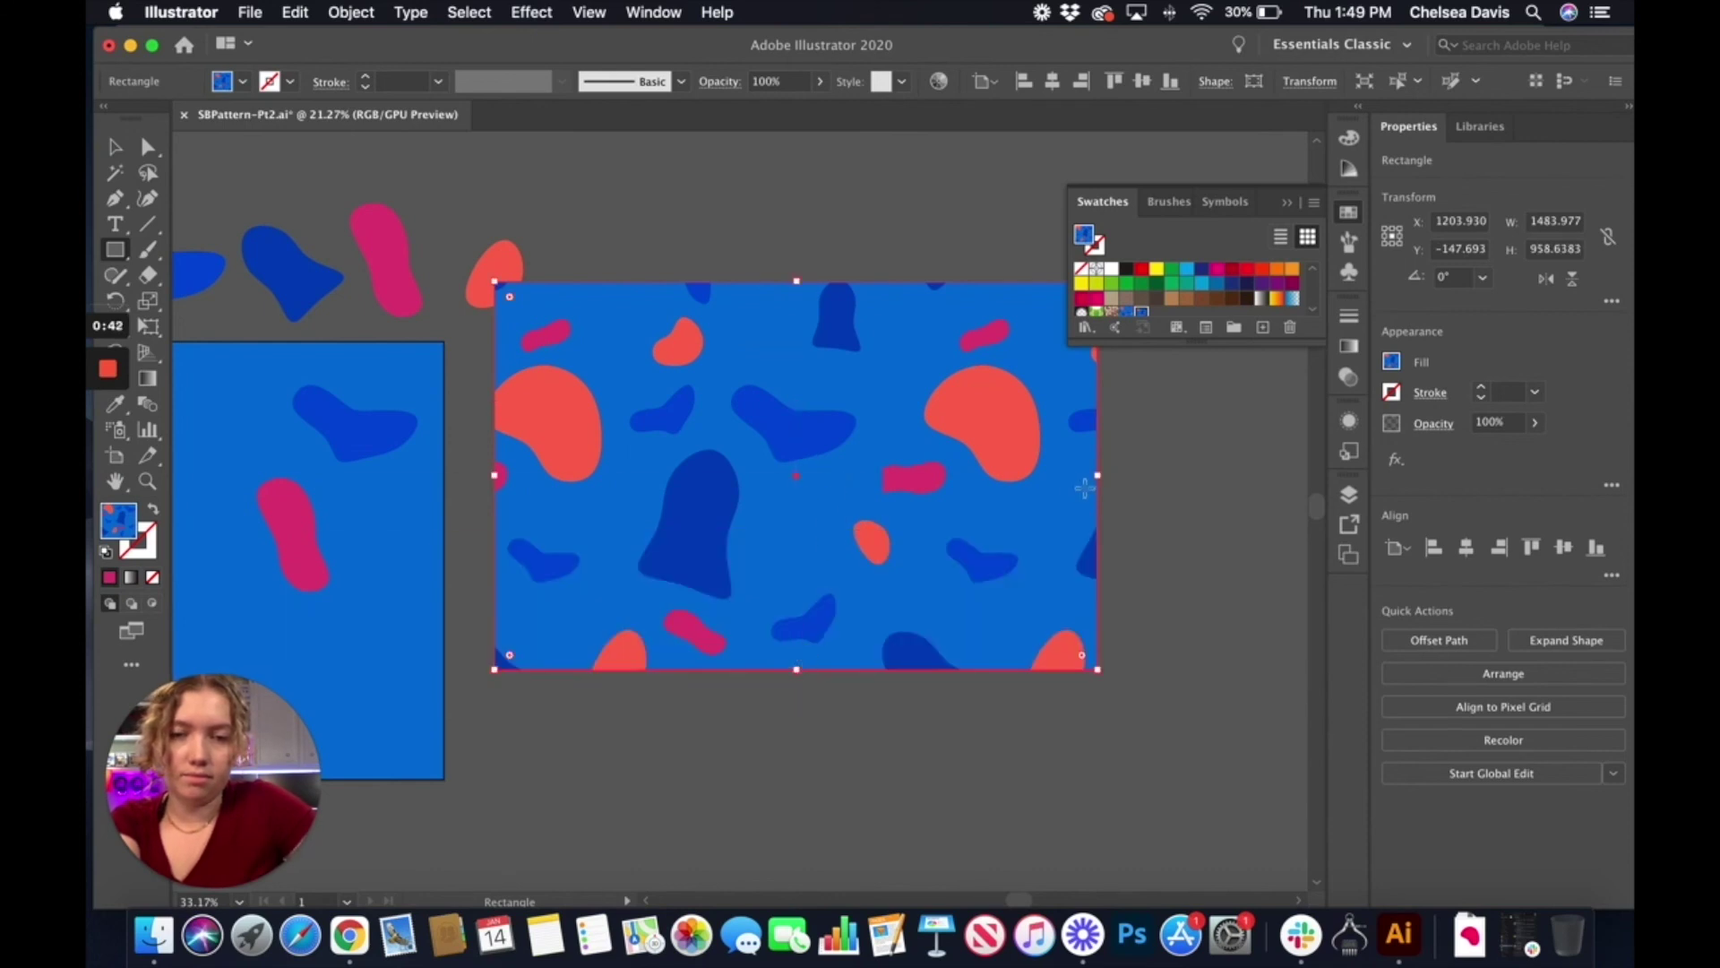